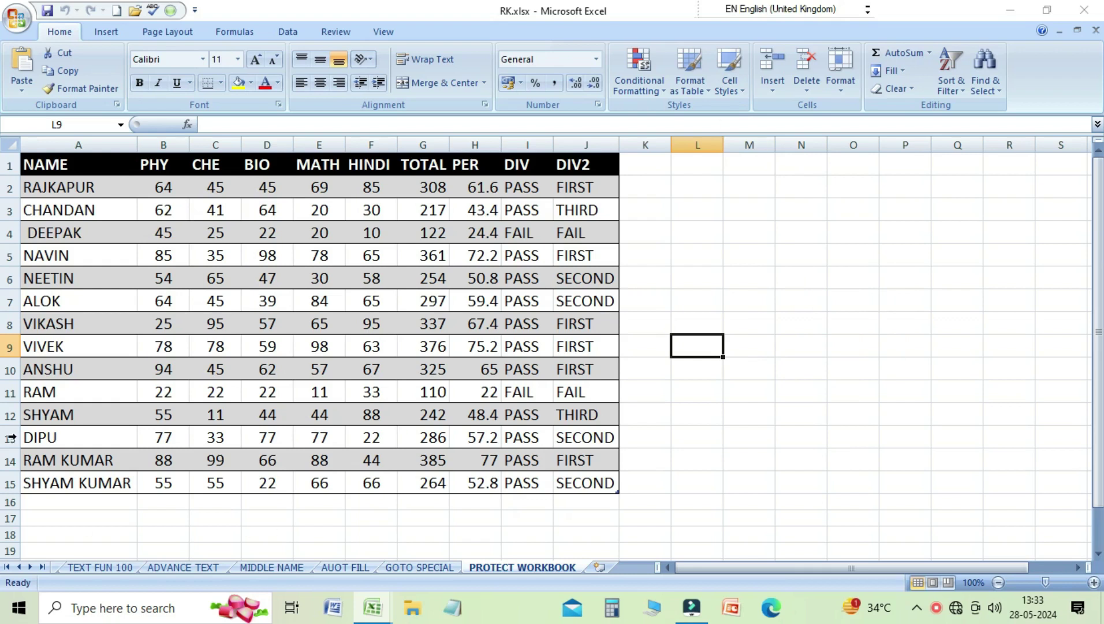
Step: Open the Home tab's Format dropdown to show the sheet protection options for the marks table
left_click(847, 91)
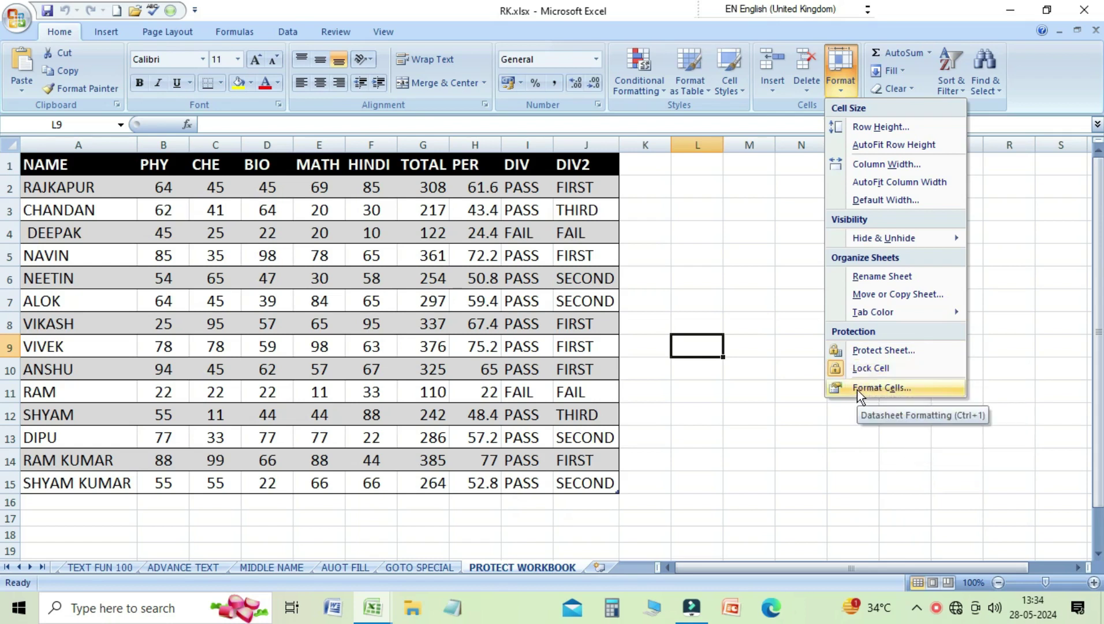
left_click(856, 389)
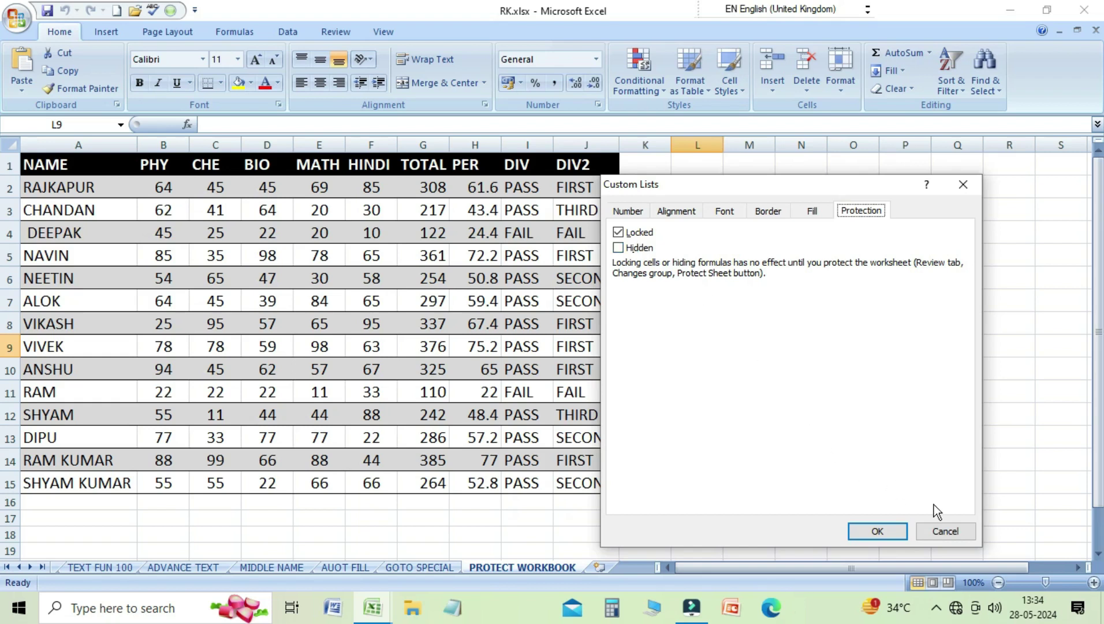
left_click(945, 531)
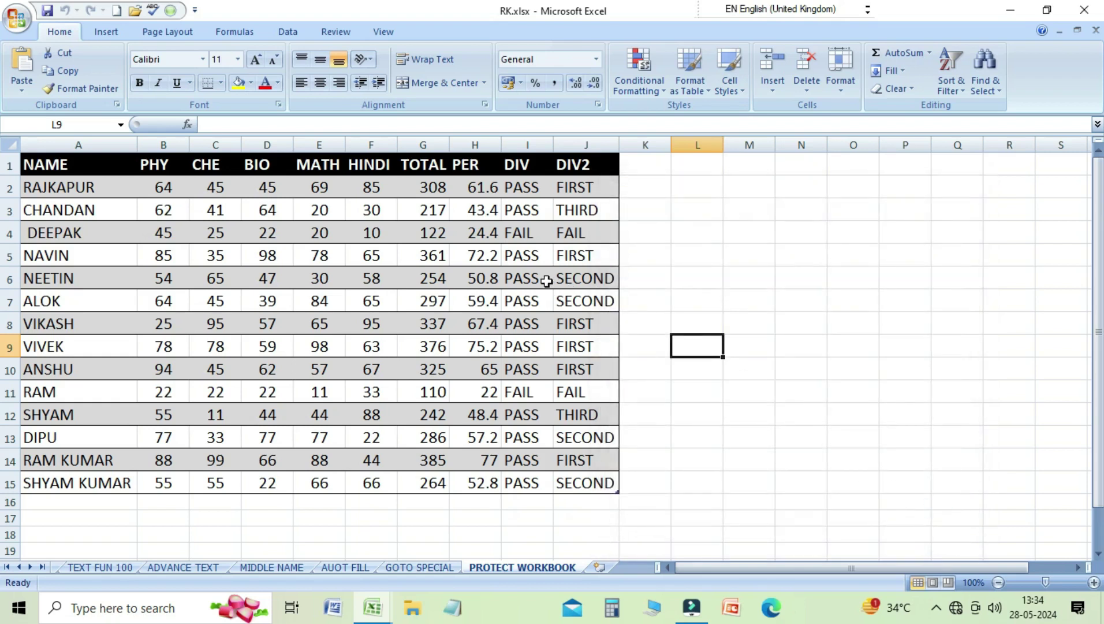
left_click(687, 258)
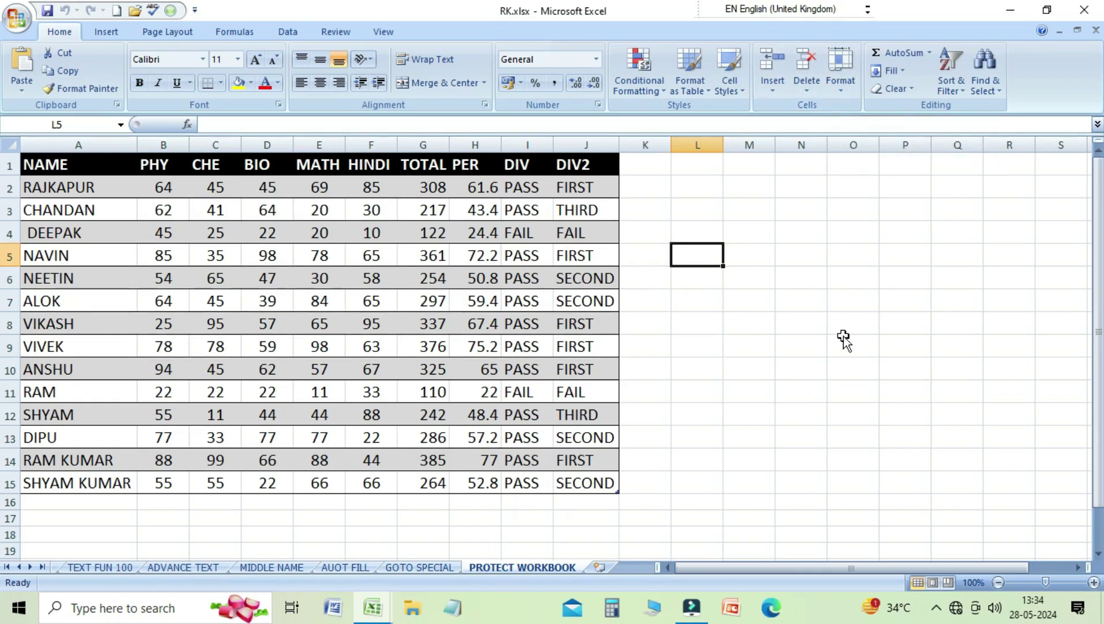
key("ctrl+1")
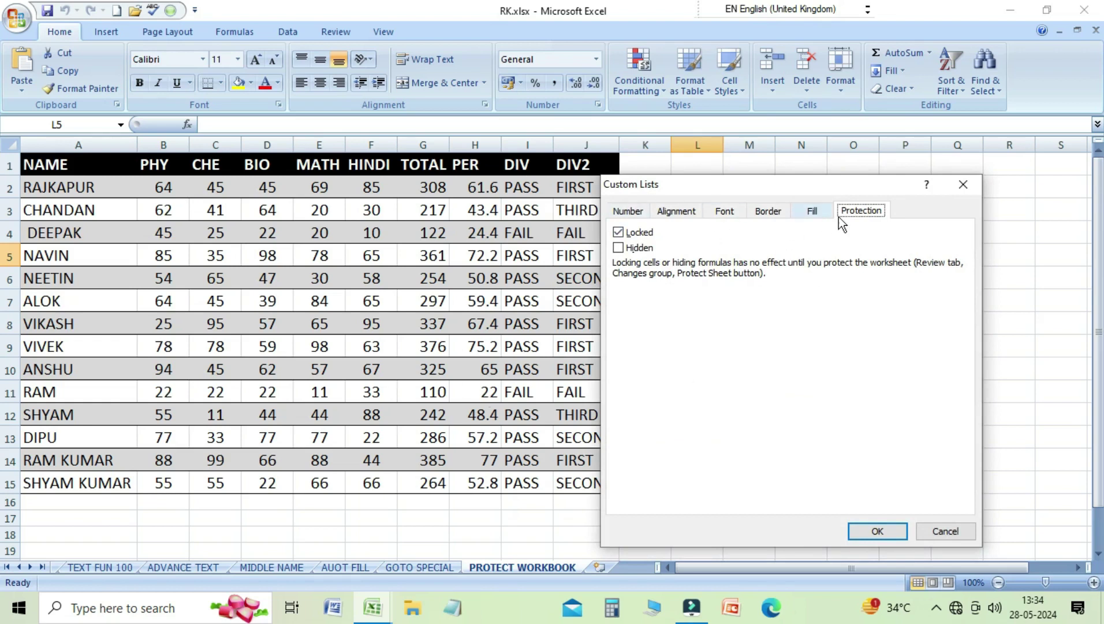
left_click(944, 529)
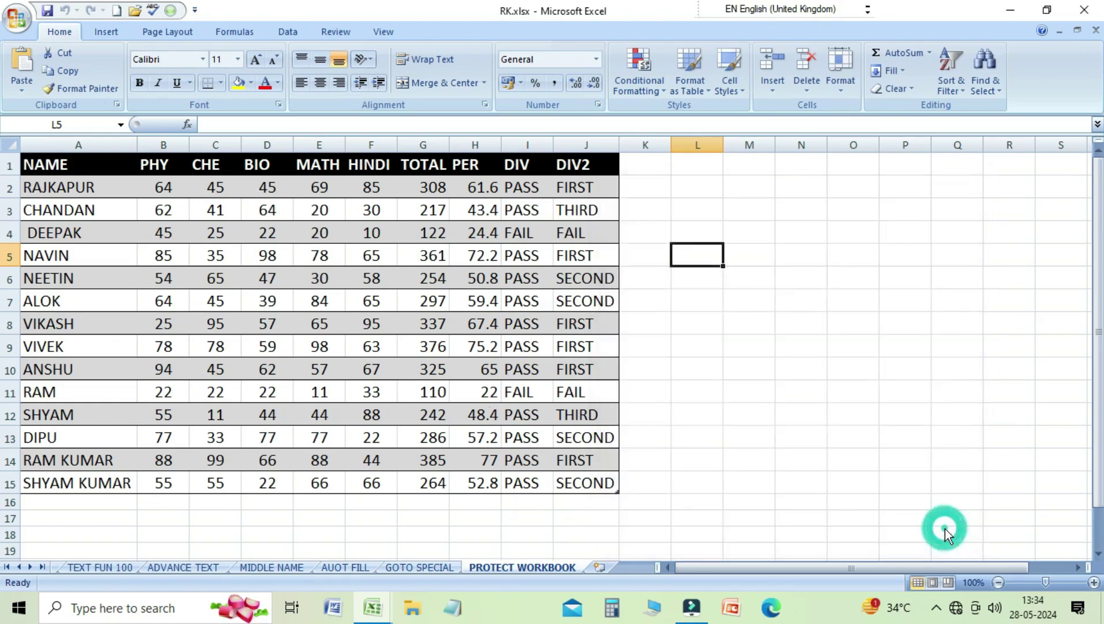
left_click(848, 90)
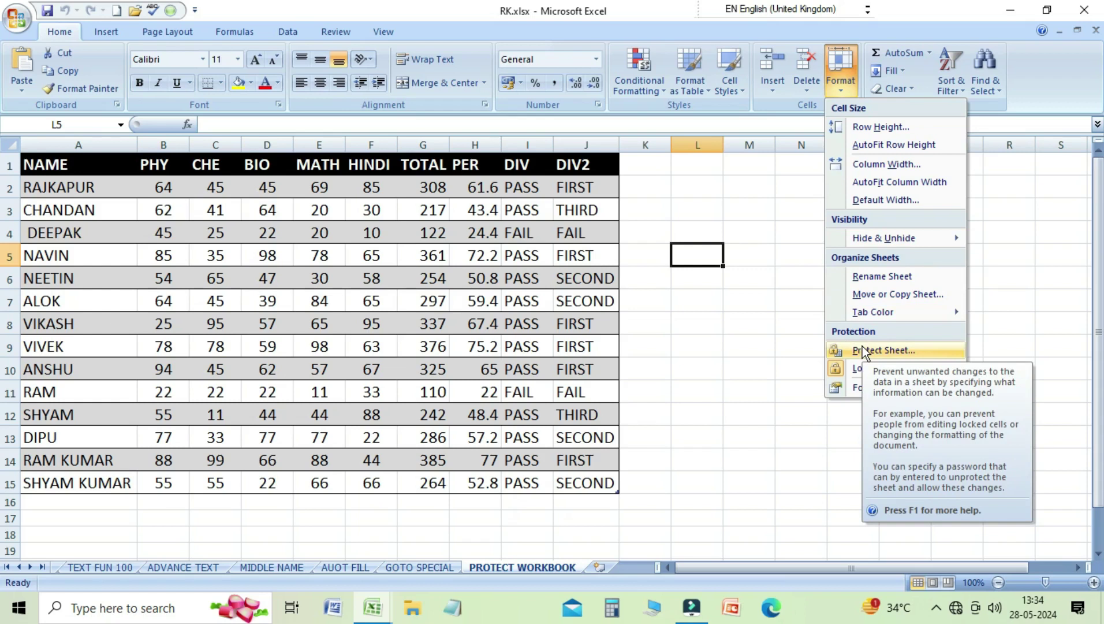
Step: Protect the PROTECT WORKBOOK sheet with a password, entering it twice to confirm
left_click(862, 349)
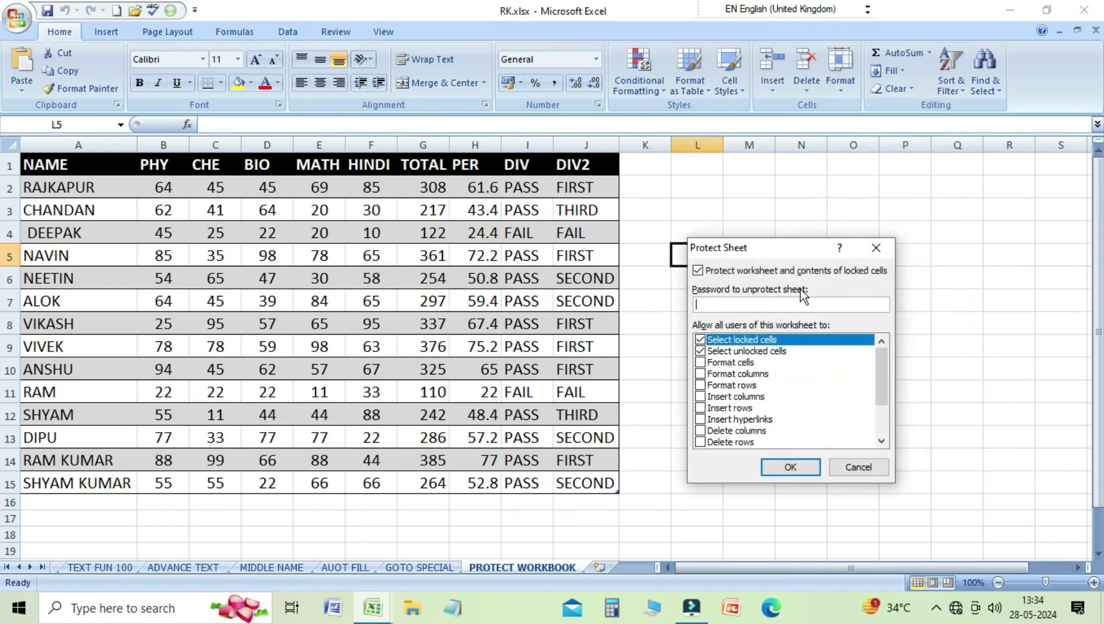
key("Return")
key("Return")
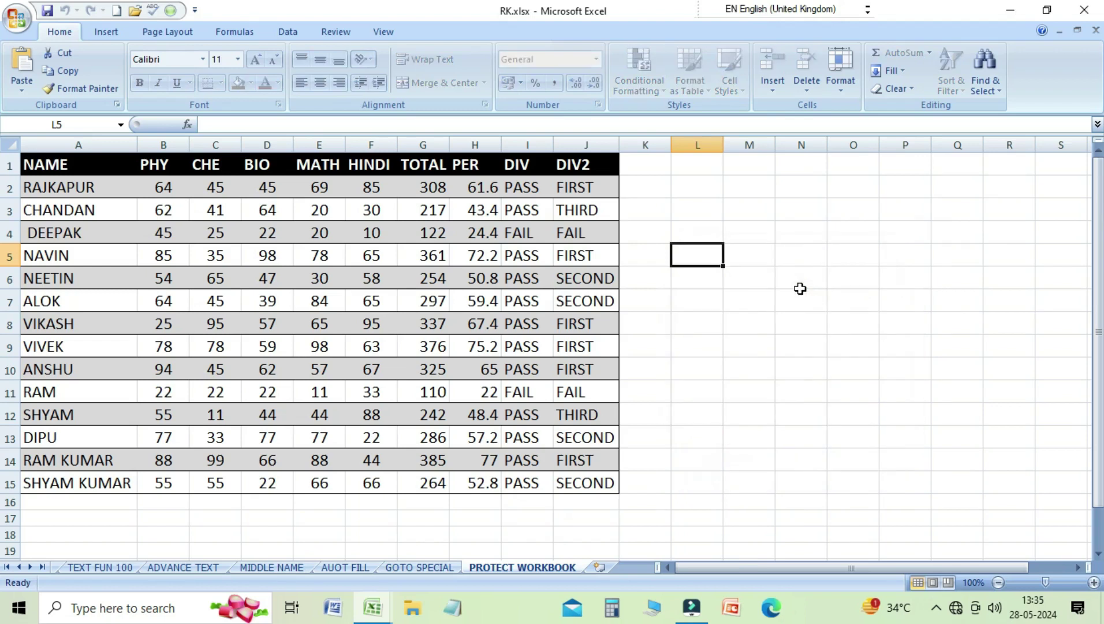
key("Delete")
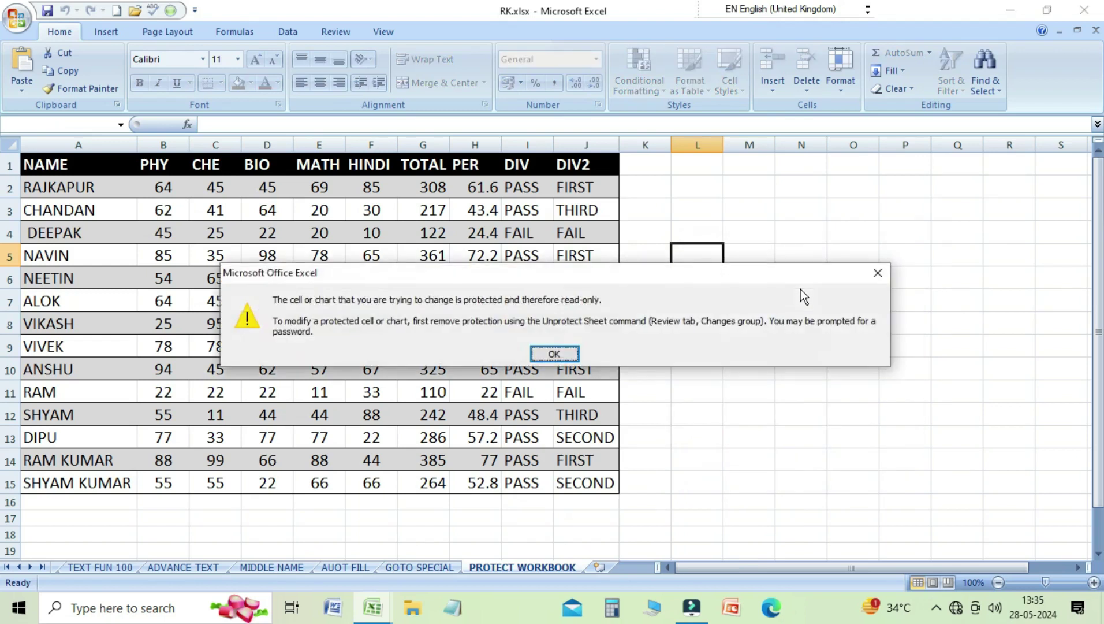
key("Return")
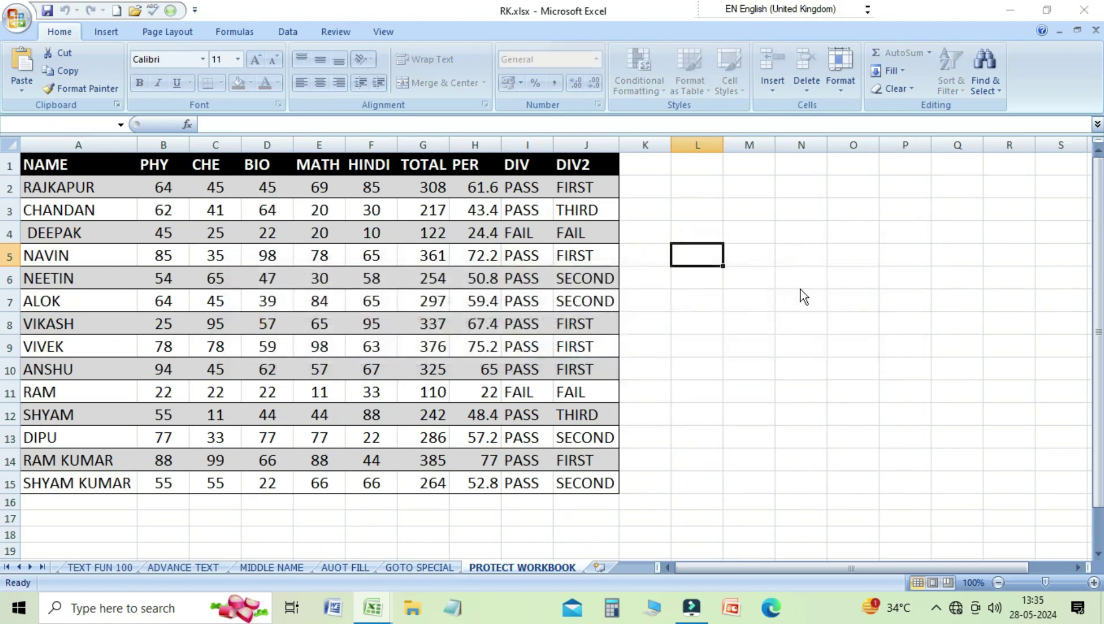
key("Delete")
key("Return")
key("Delete")
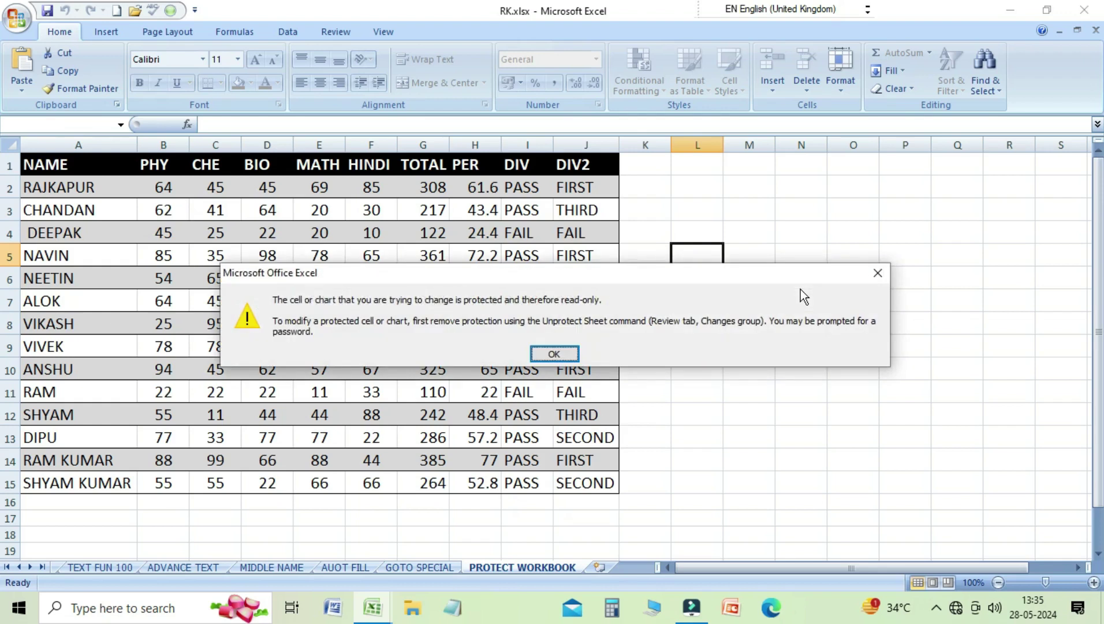
key("Return")
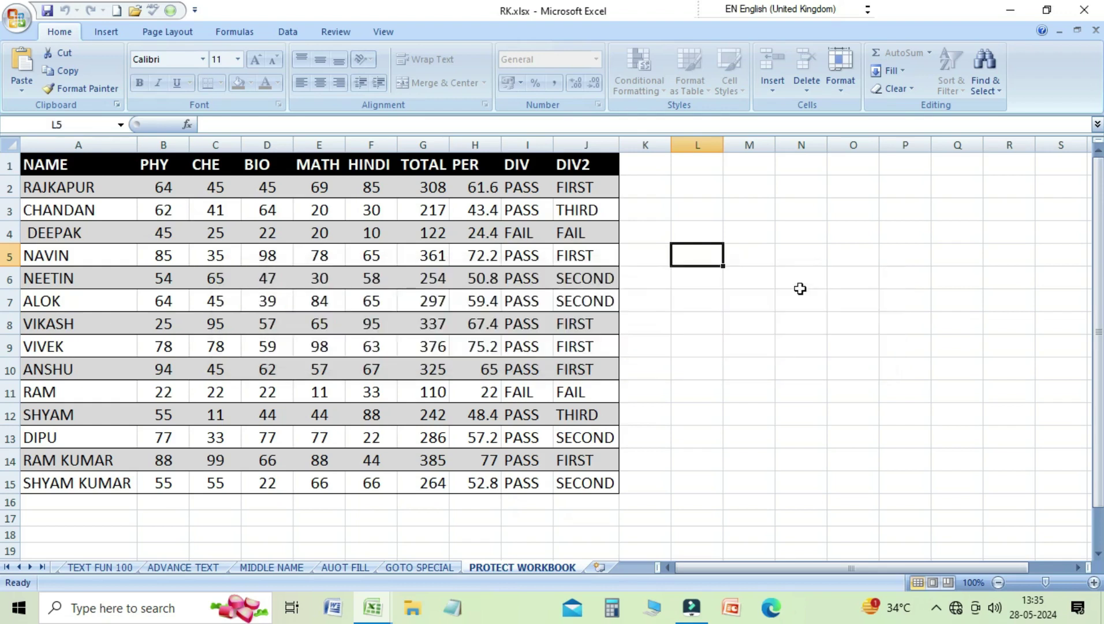
key("Delete")
key("Return")
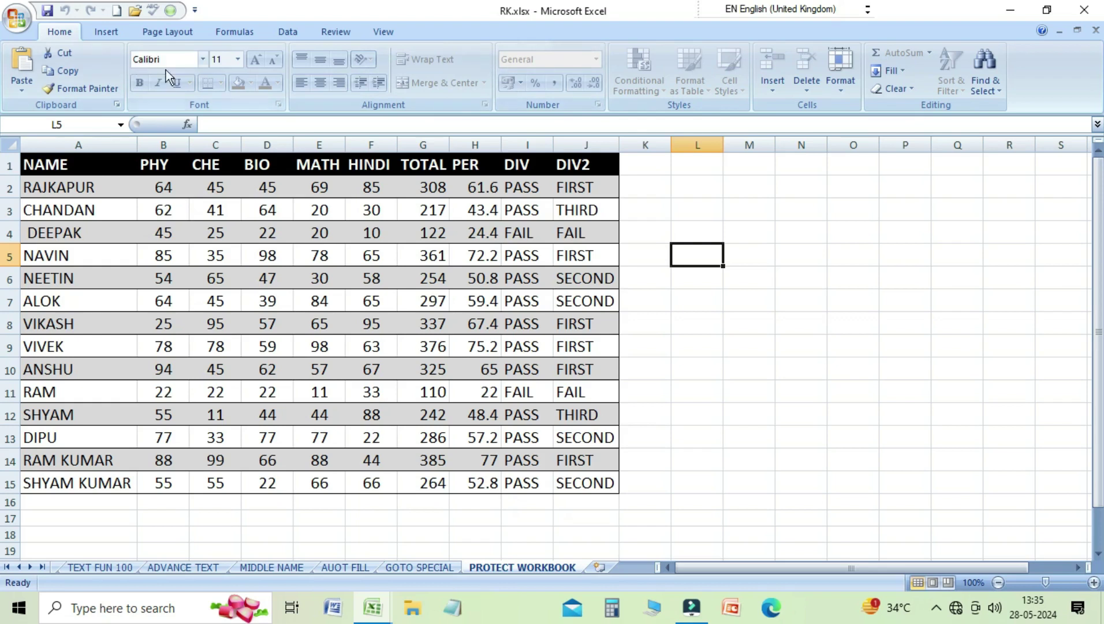
Step: Check that the Insert and Format menu commands are disabled on the protected sheet
left_click(774, 93)
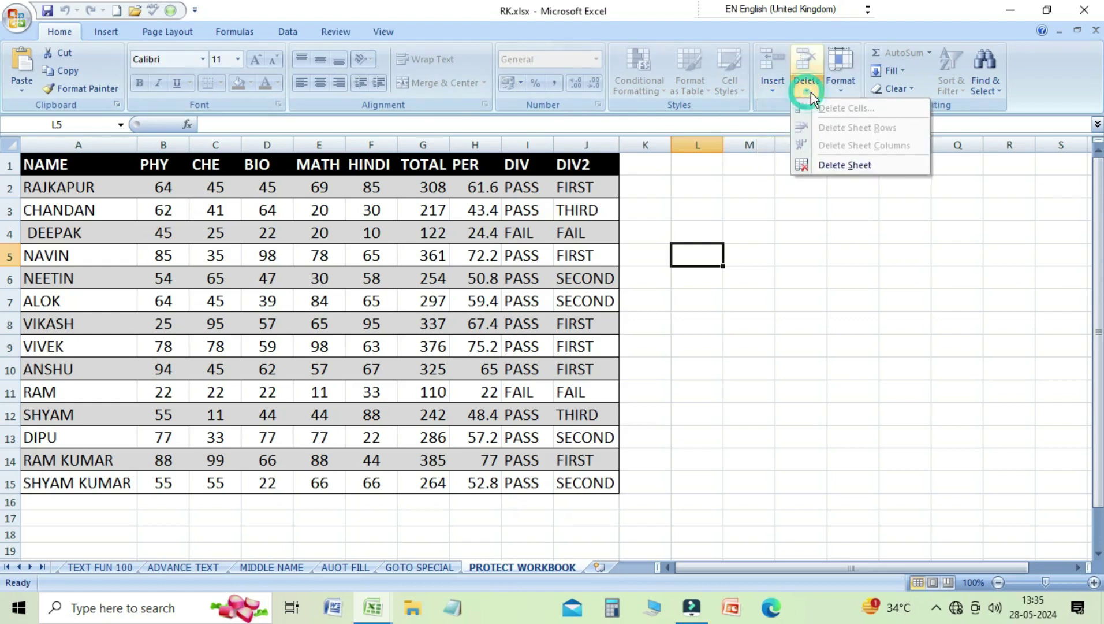
left_click(836, 91)
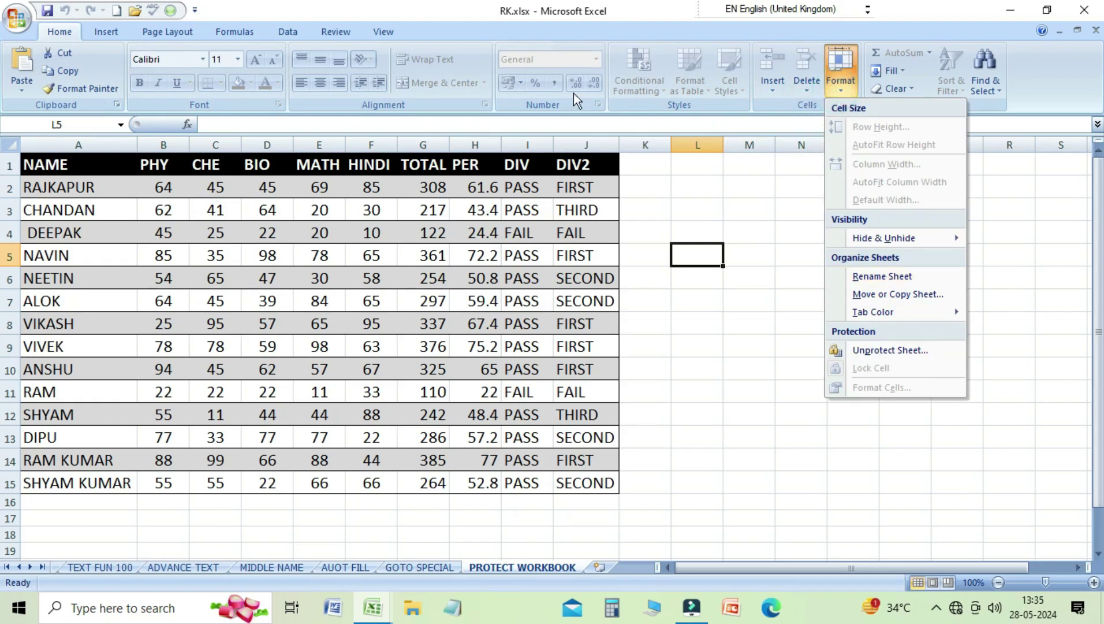
left_click(381, 84)
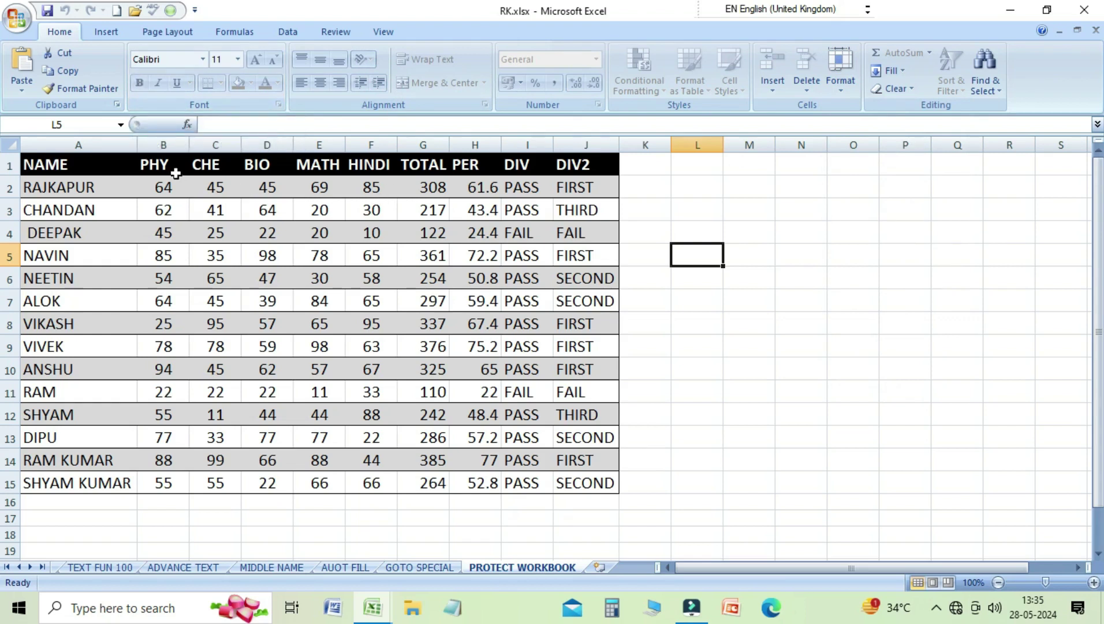
Step: Unprotect the sheet through Format > Unprotect Sheet by entering its password
left_click(846, 89)
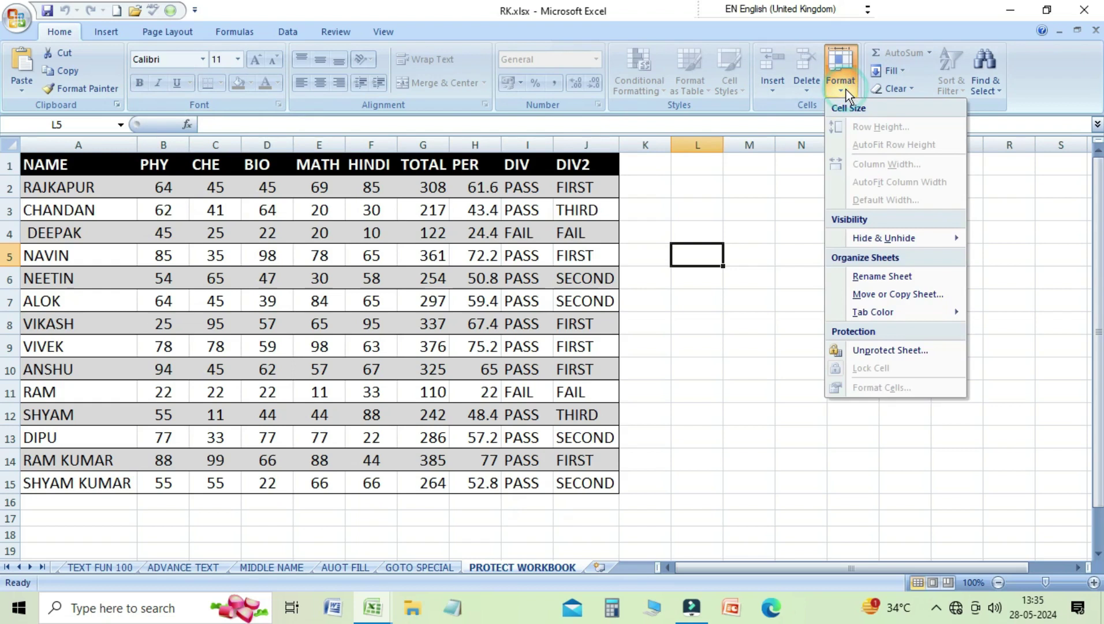
left_click(881, 351)
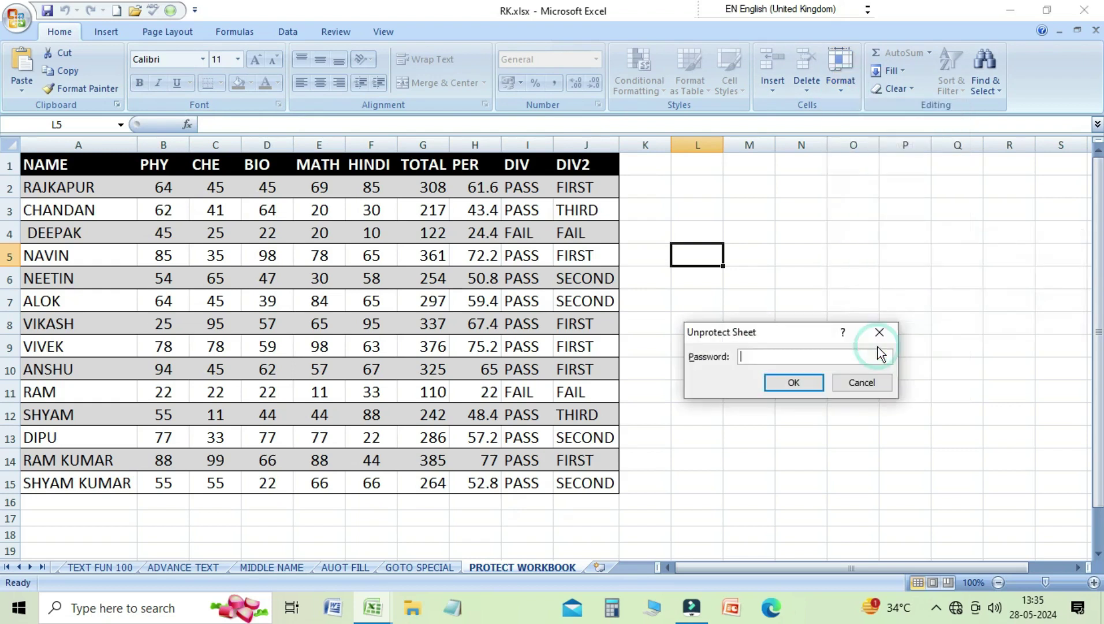
key("Return")
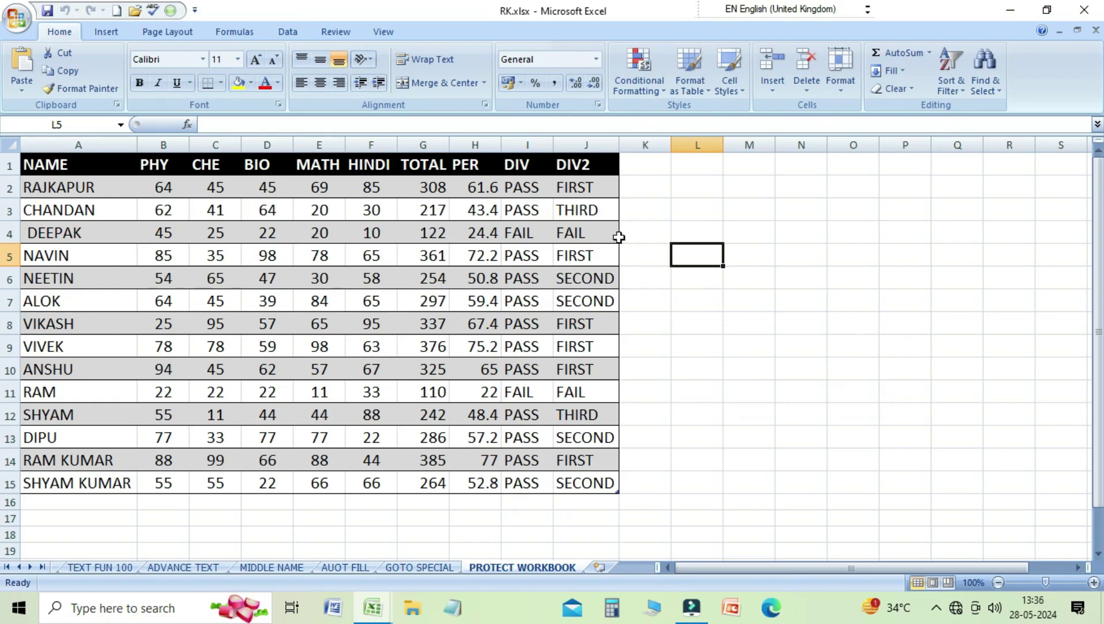
left_click(841, 94)
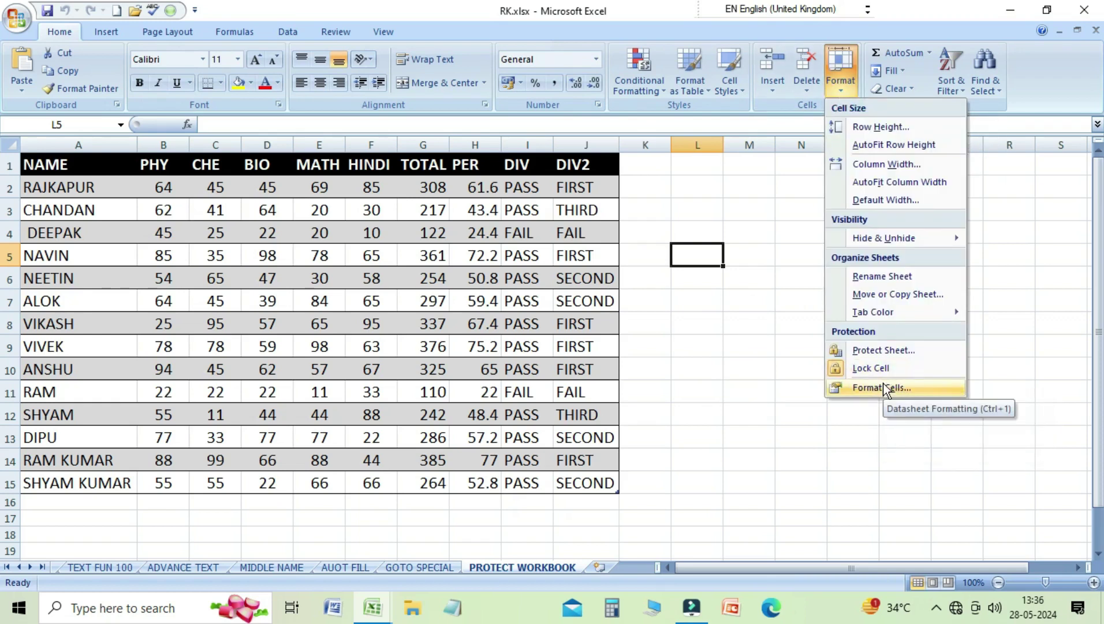
left_click(693, 311)
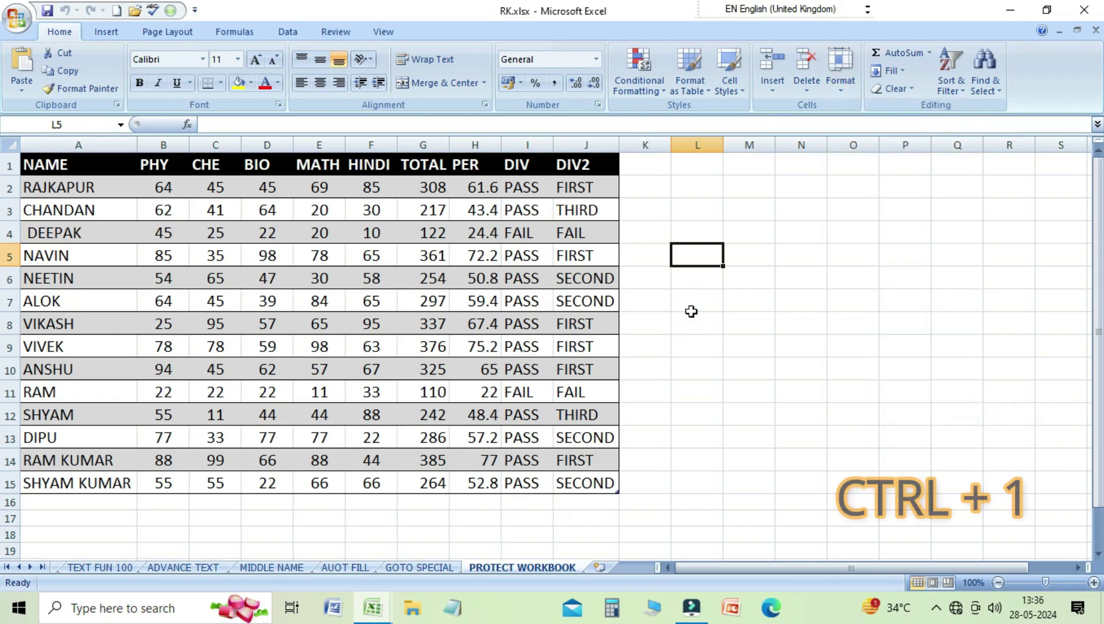
key("ctrl+1")
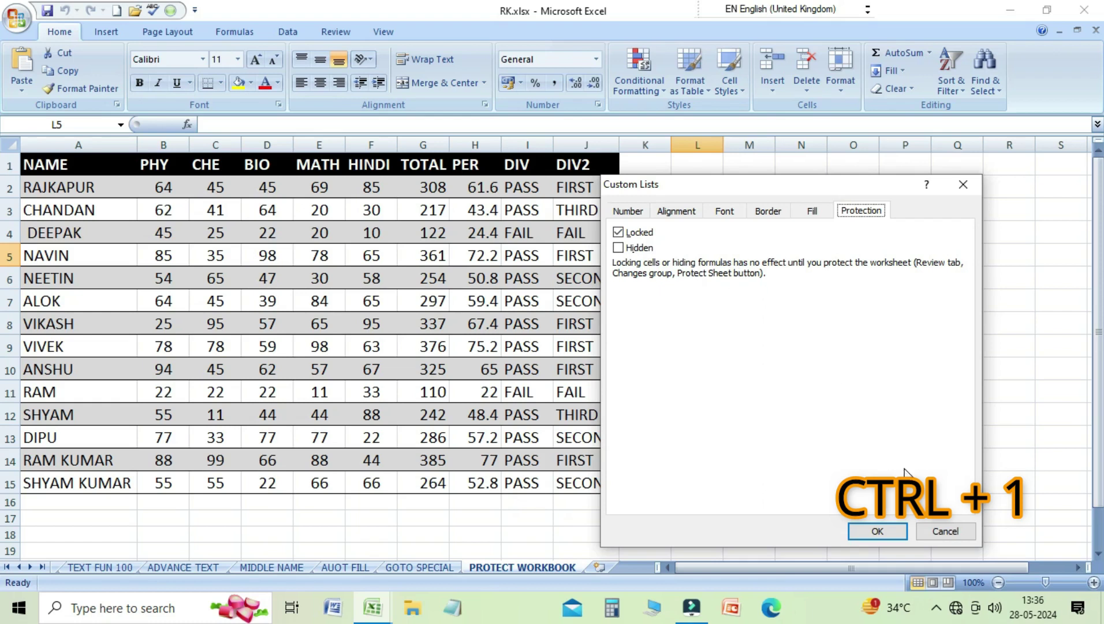
left_click(922, 530)
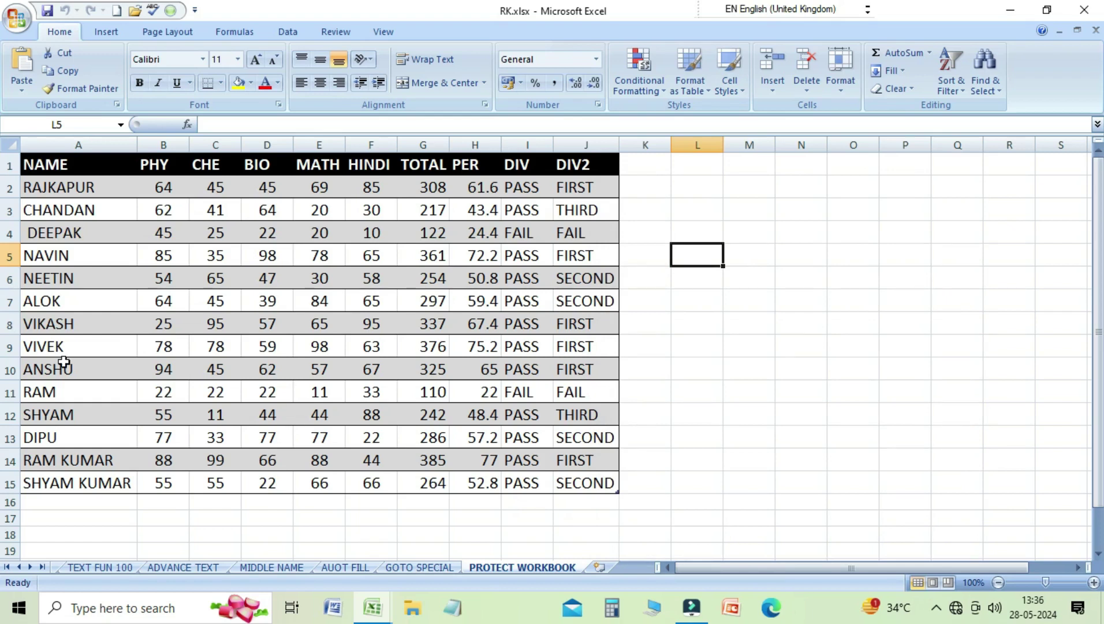
left_click(213, 280)
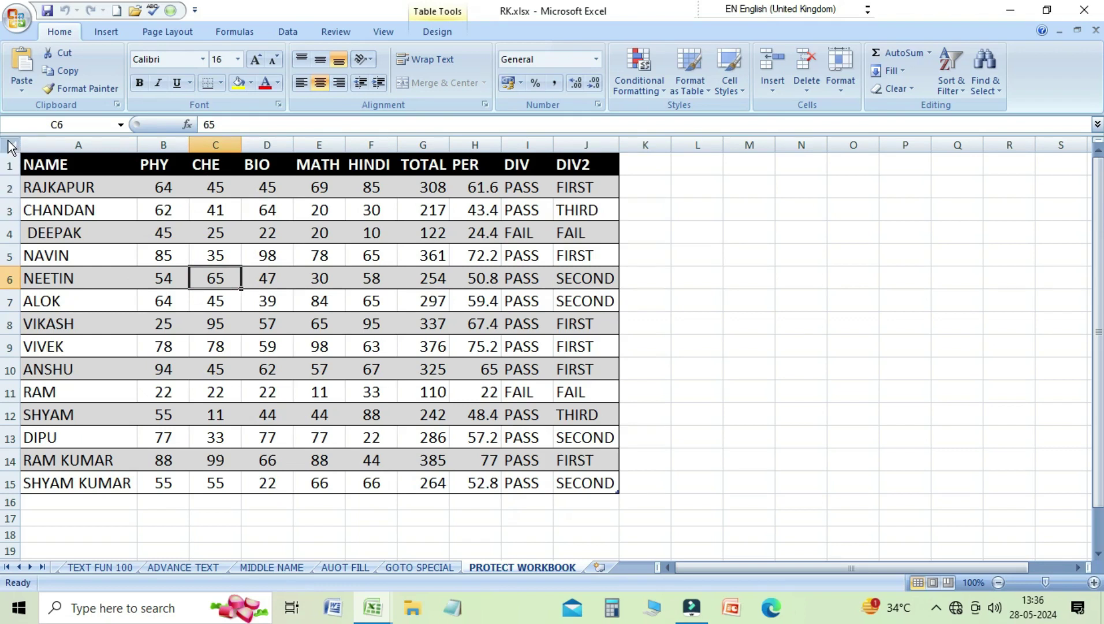
Step: Select the whole sheet and untick both Locked and Hidden in Format Cells Protection
left_click(812, 317)
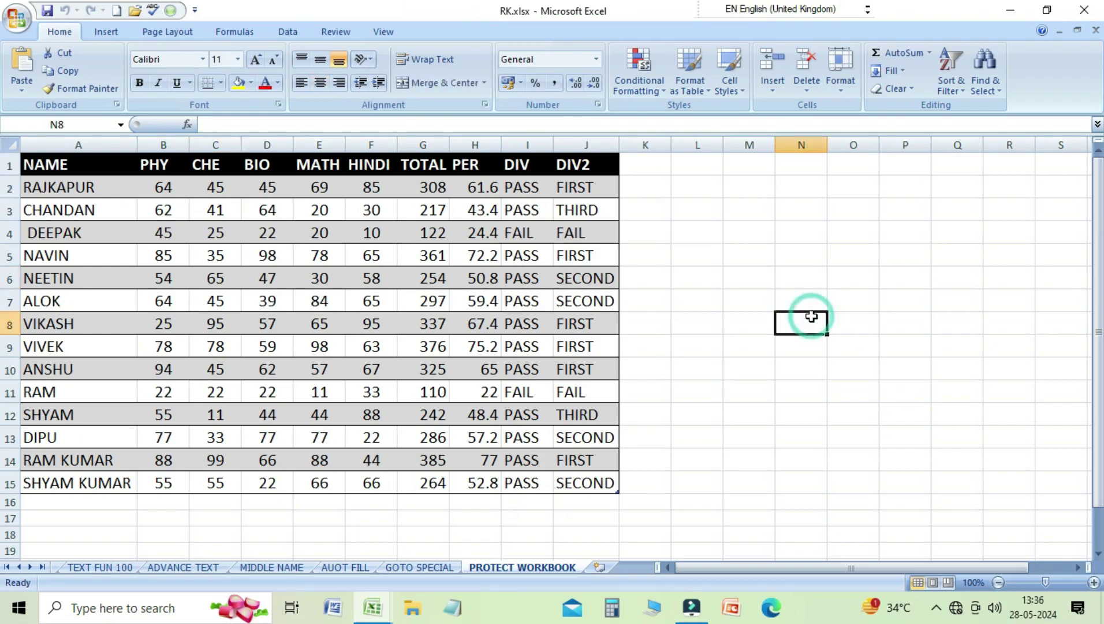
left_click(14, 146)
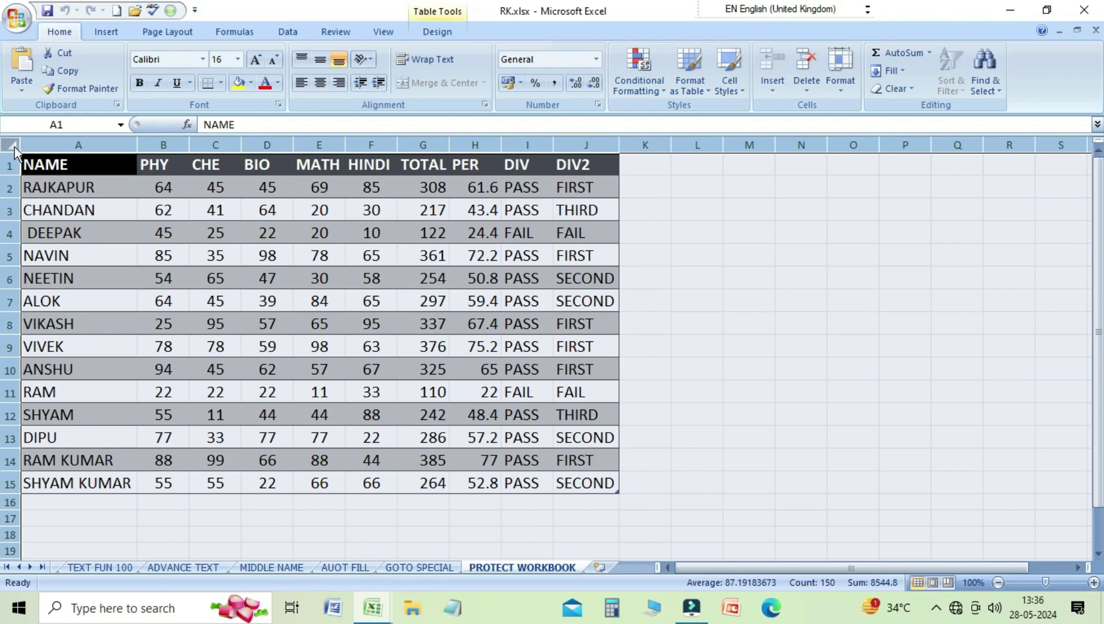
key("ctrl+1")
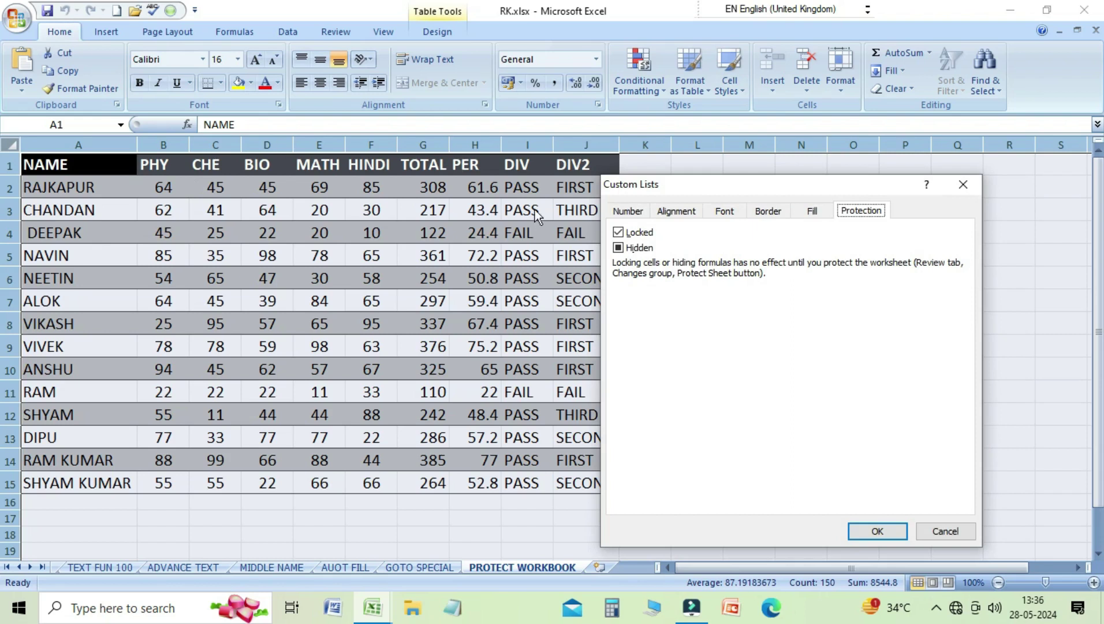
left_click(650, 234)
left_click(650, 248)
left_click(651, 247)
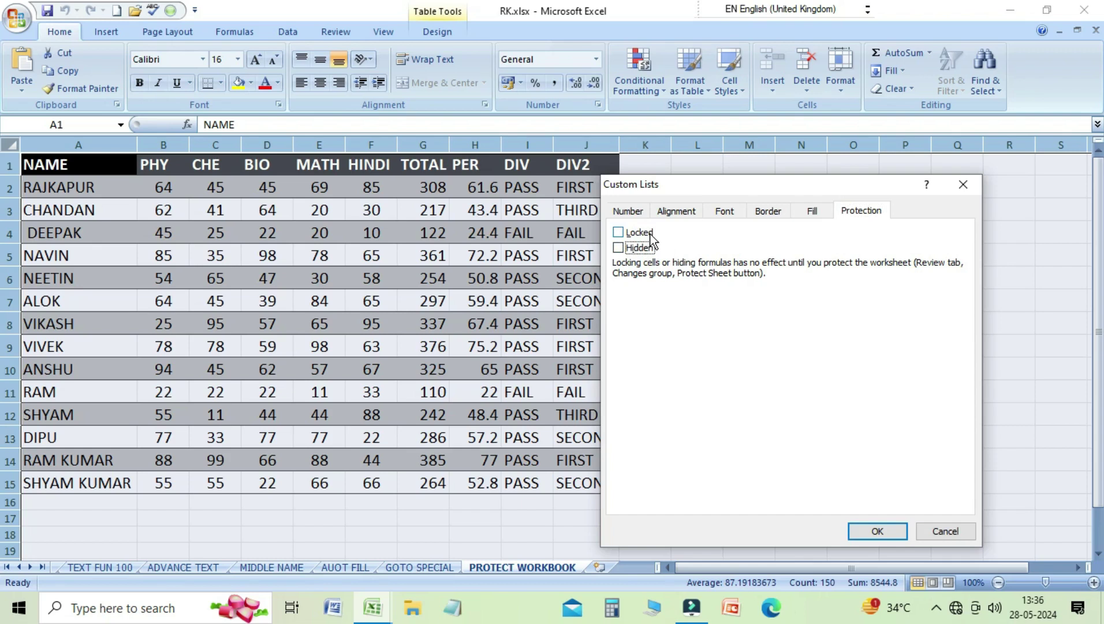
left_click(878, 530)
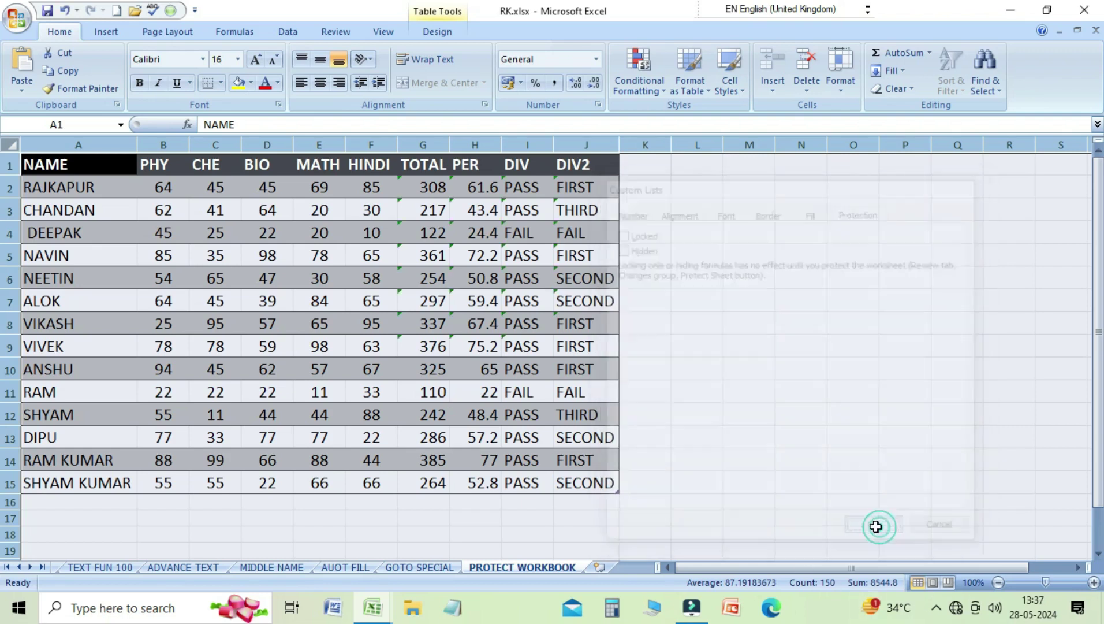
left_click(716, 355)
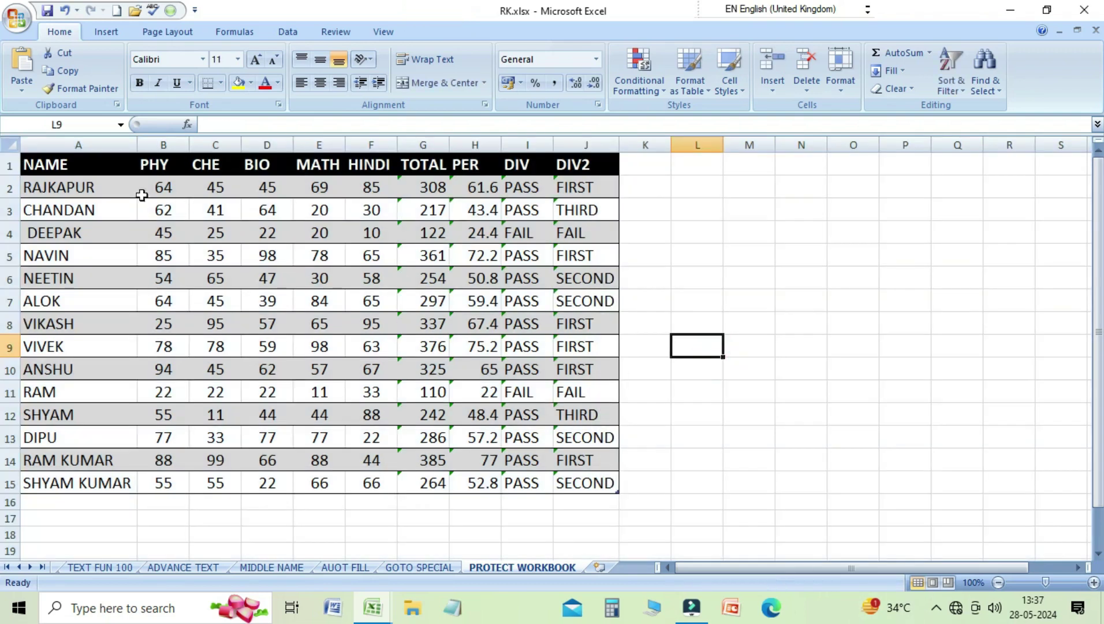
Step: Select A1:J15 and tick Locked on the Format Cells Protection tab
left_click_drag(63, 165, 568, 312)
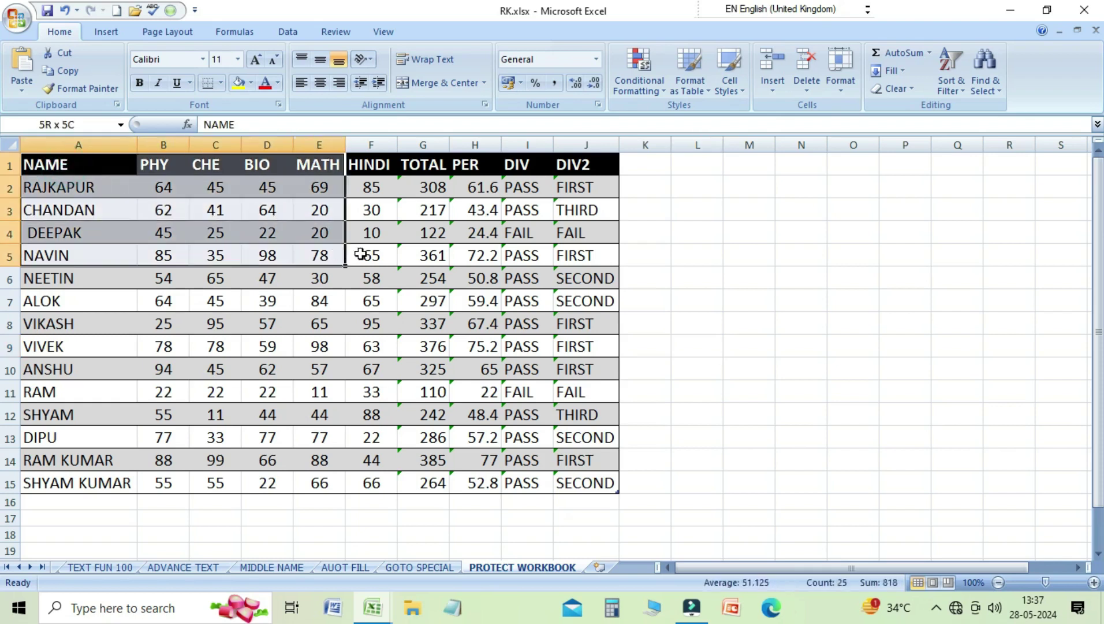
left_click_drag(569, 312, 591, 487)
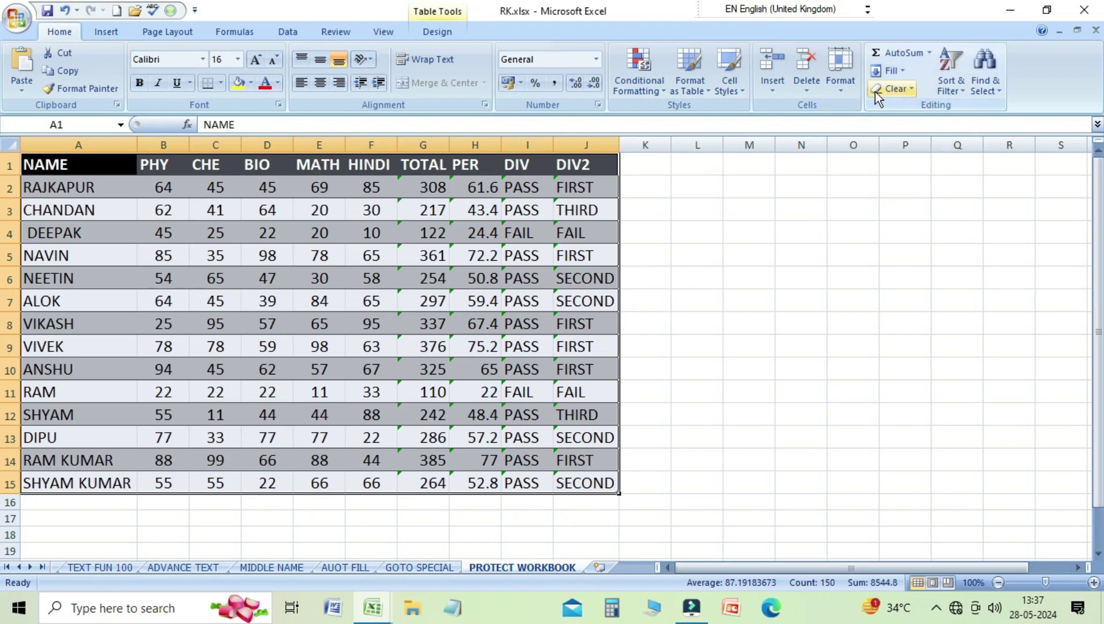
left_click(840, 72)
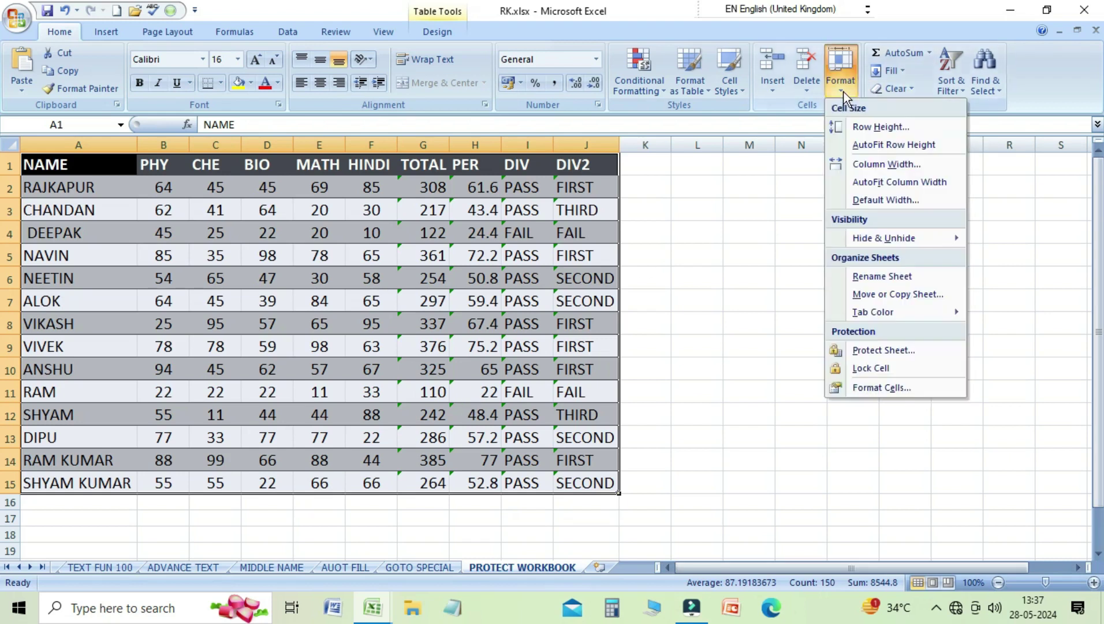
left_click(871, 396)
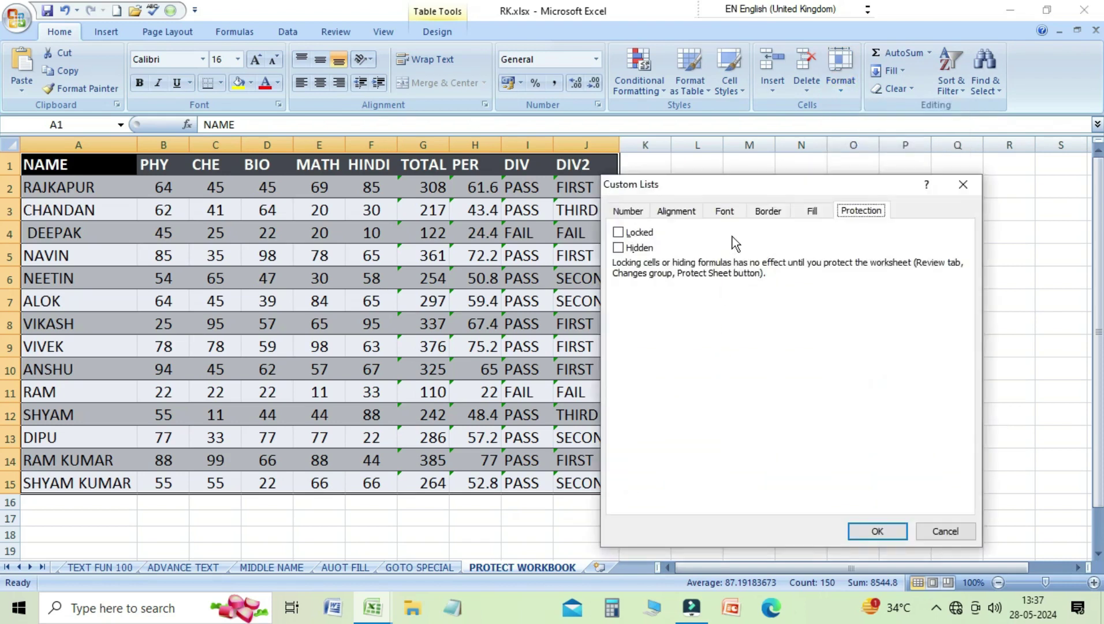
left_click(619, 232)
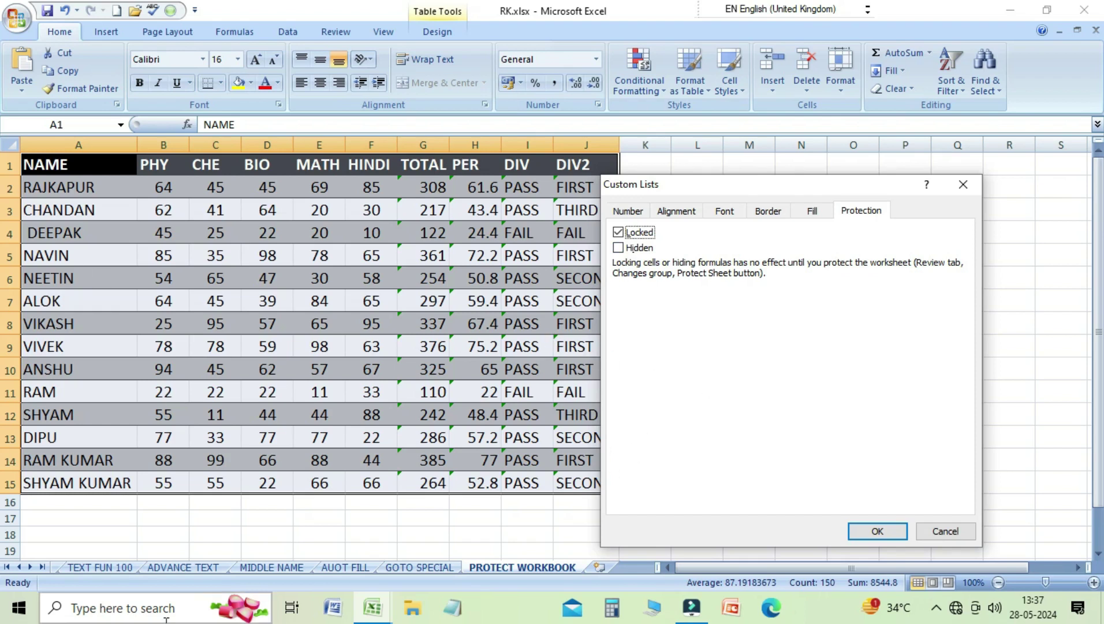
left_click(860, 532)
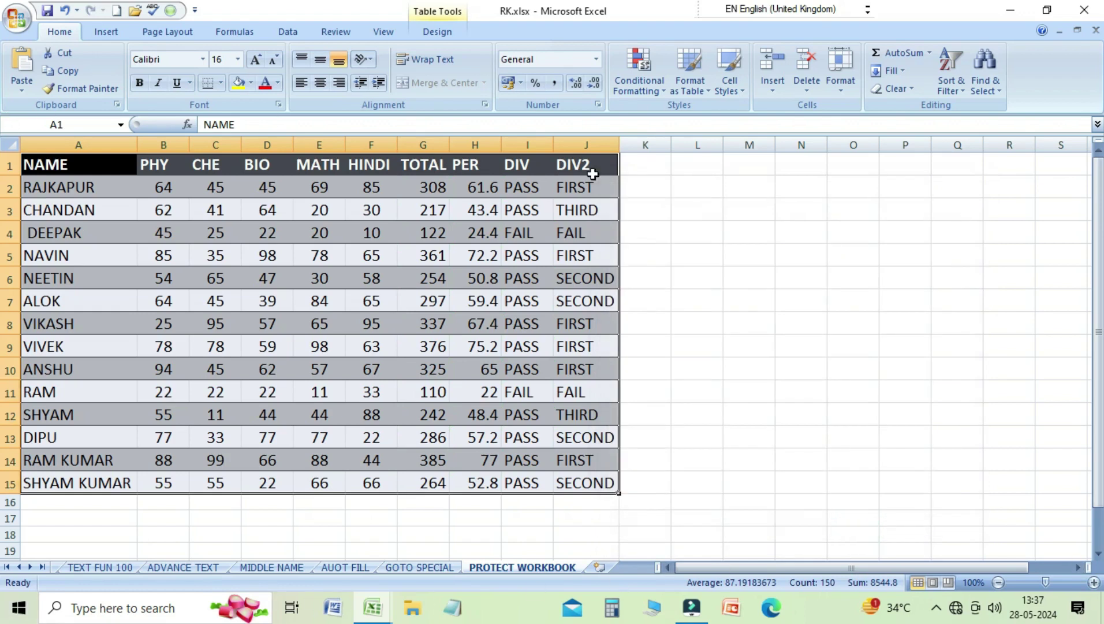
Step: Protect the sheet again via Format > Protect Sheet with a new password, entered twice
left_click(834, 94)
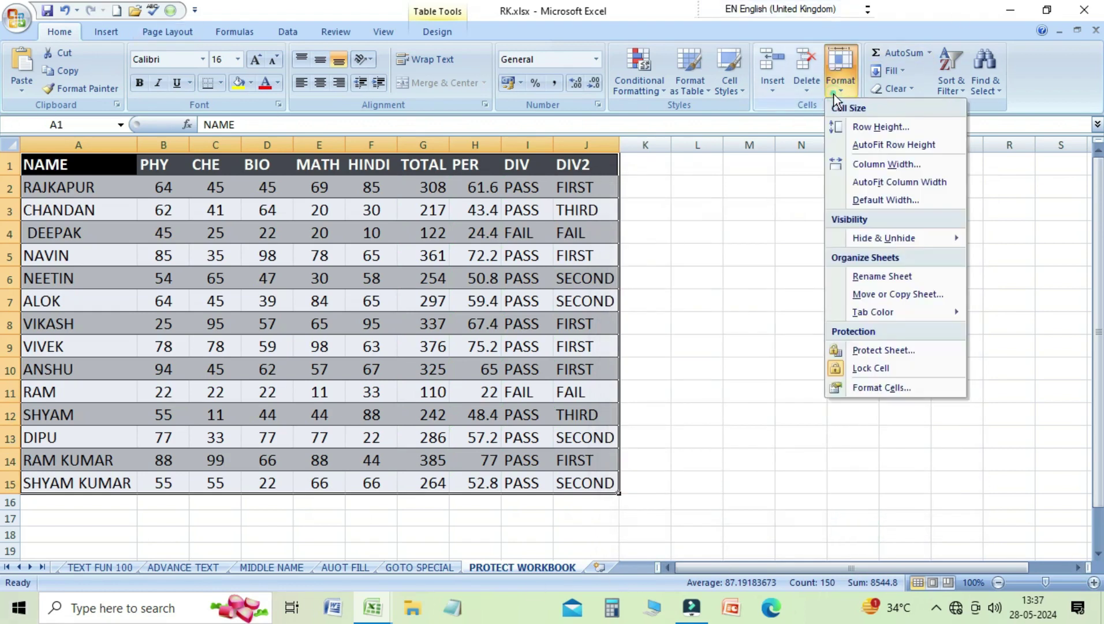
left_click(873, 350)
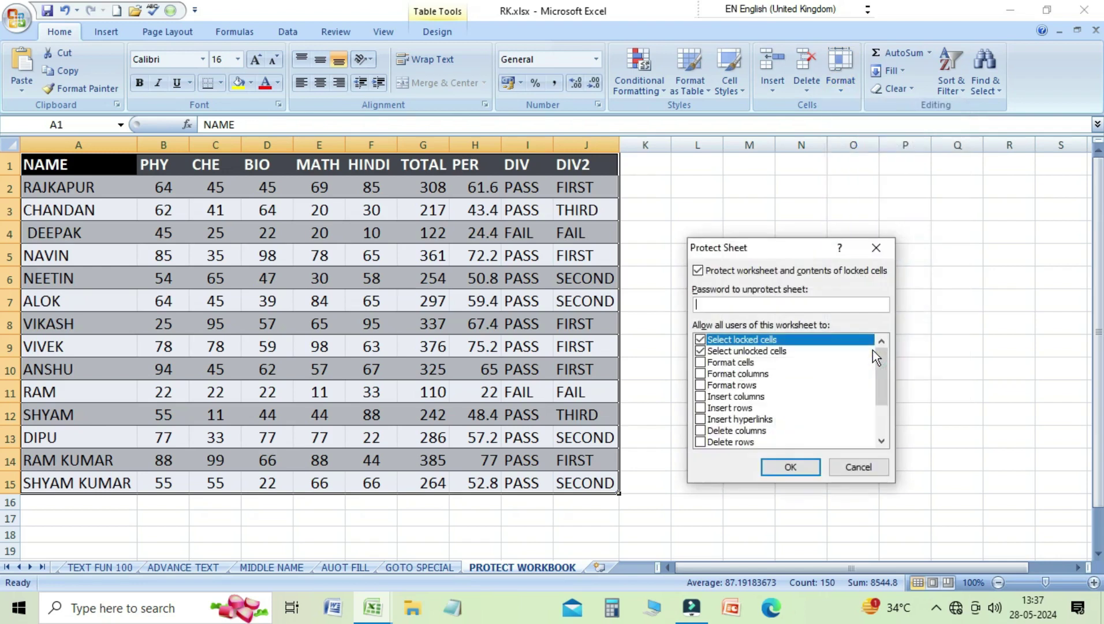
key("Return")
key("Return")
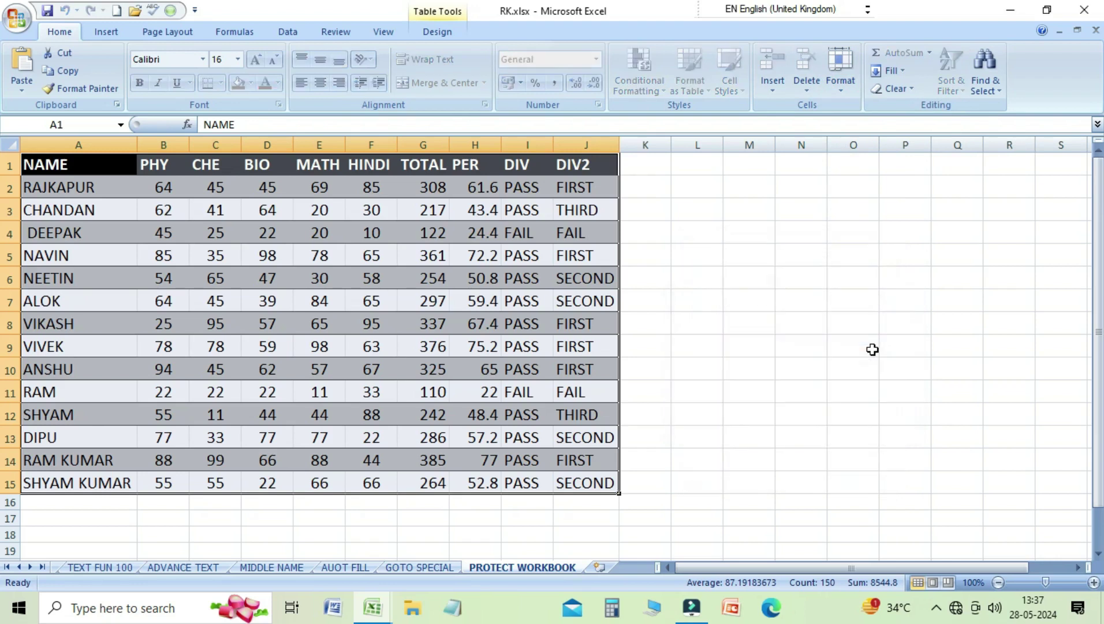
Step: Try editing the MATH marks in E8 and E5 and dismiss the read-only warnings
left_click(307, 320)
double_click(308, 321)
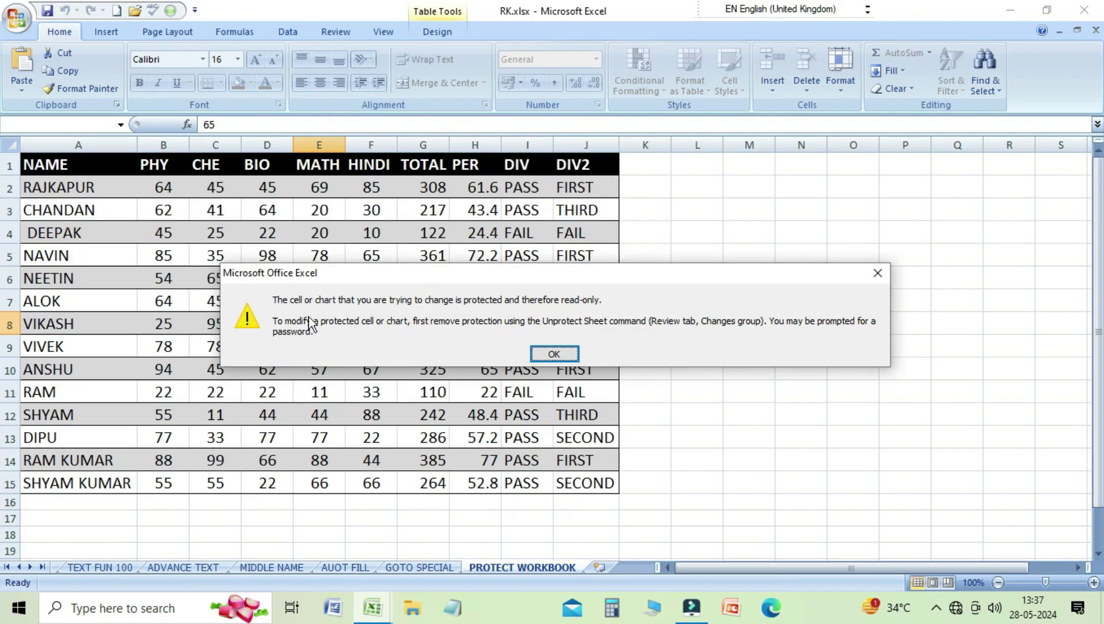
key("Return")
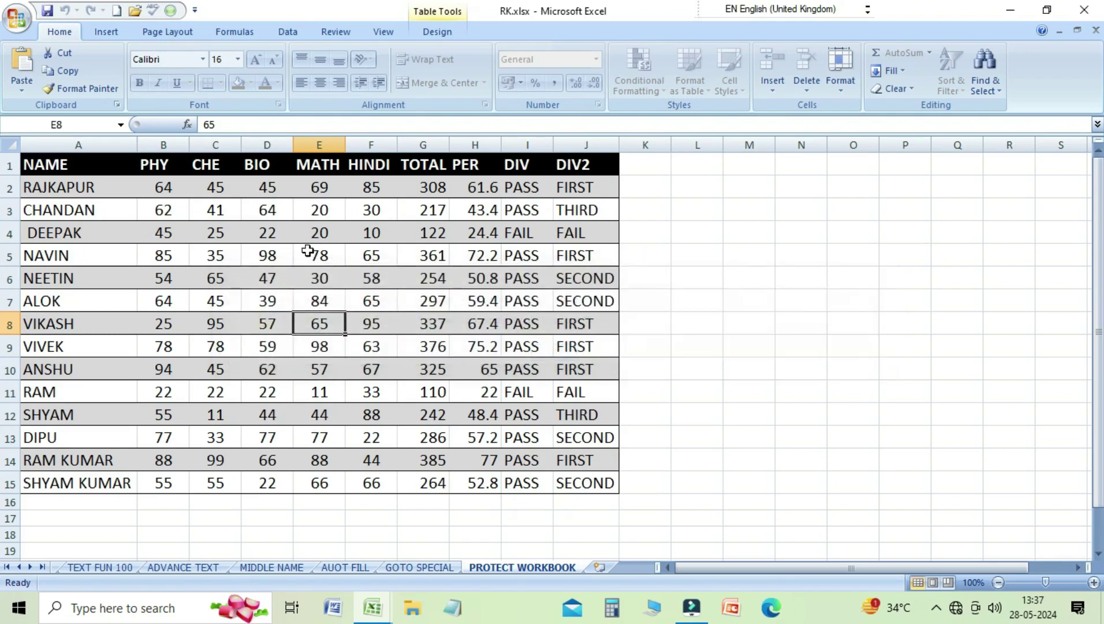
left_click(307, 250)
double_click(307, 251)
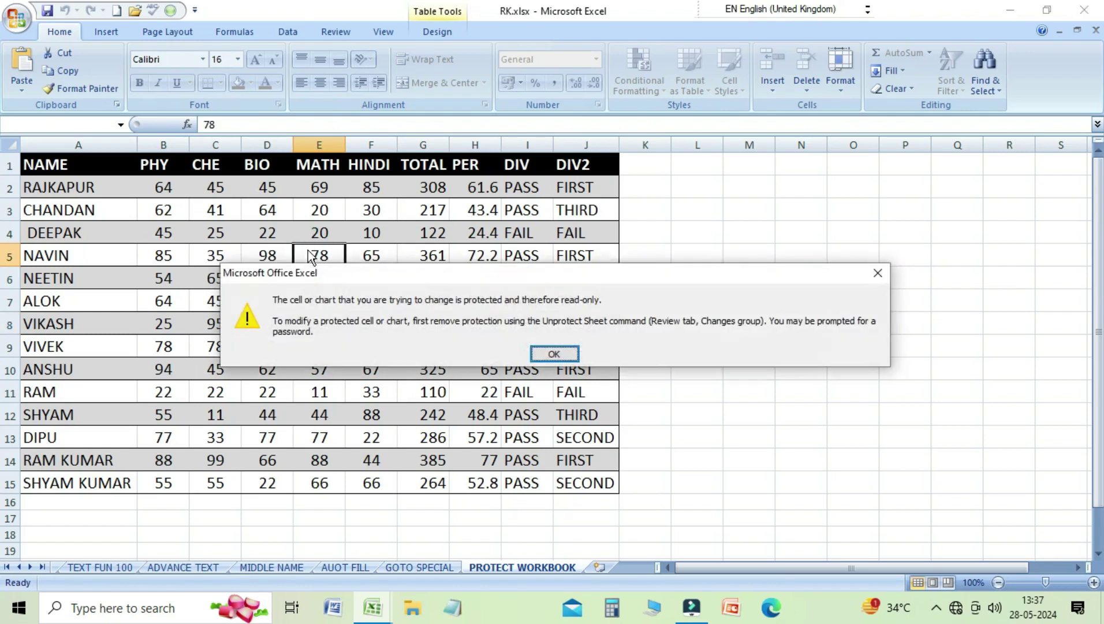
key("Return")
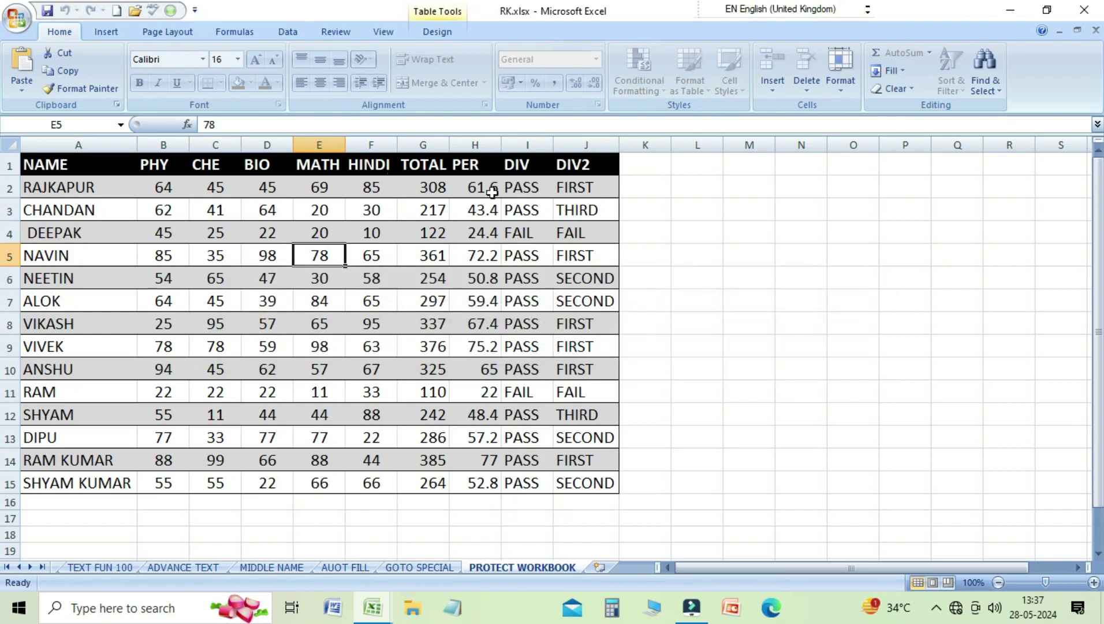
Step: Enter 'mm' in cell N6 outside the table, then select F6 and N5
left_click(784, 270)
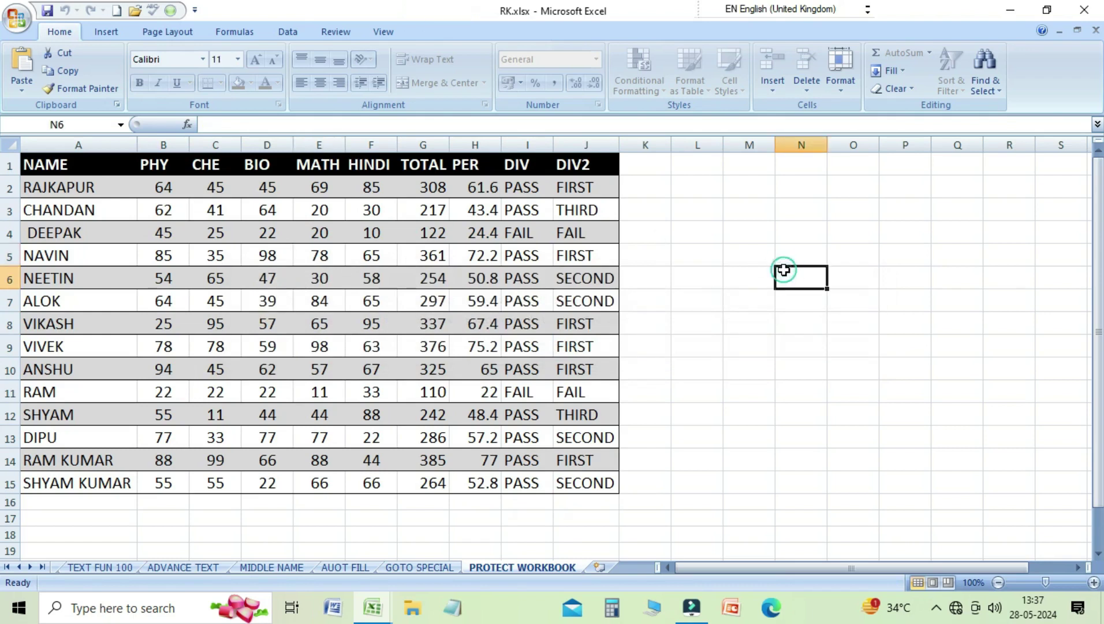
type("mm")
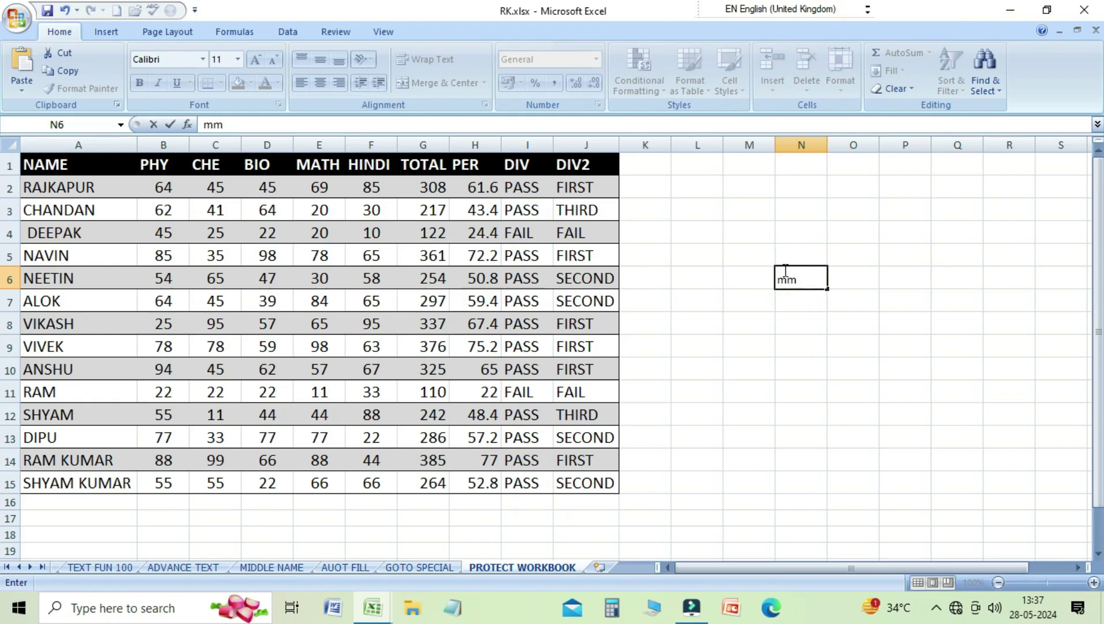
key("Return")
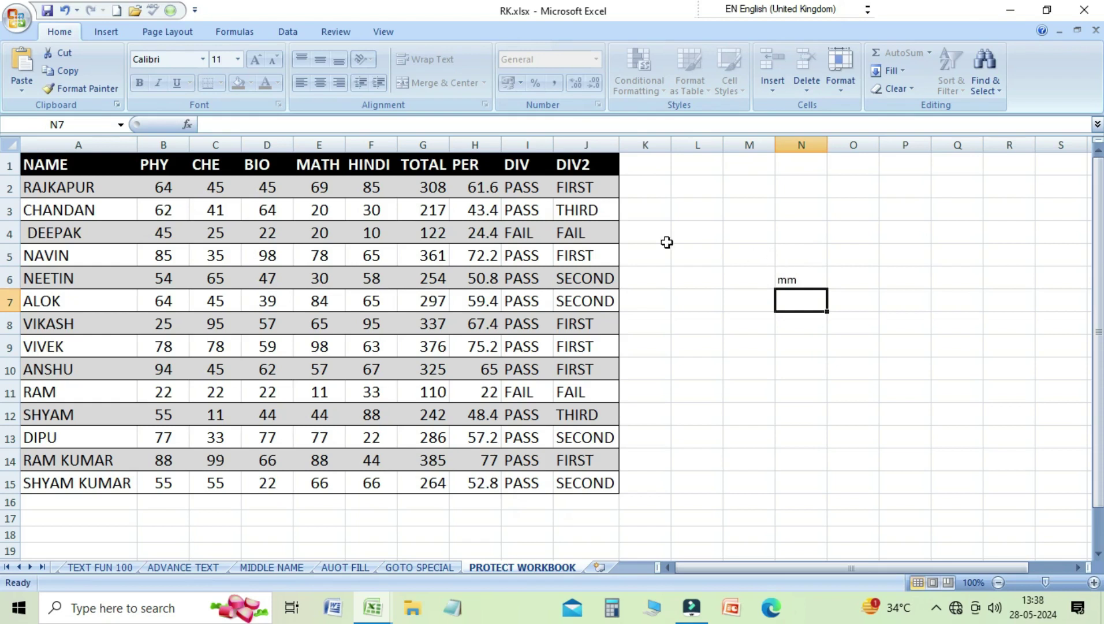
left_click(375, 276)
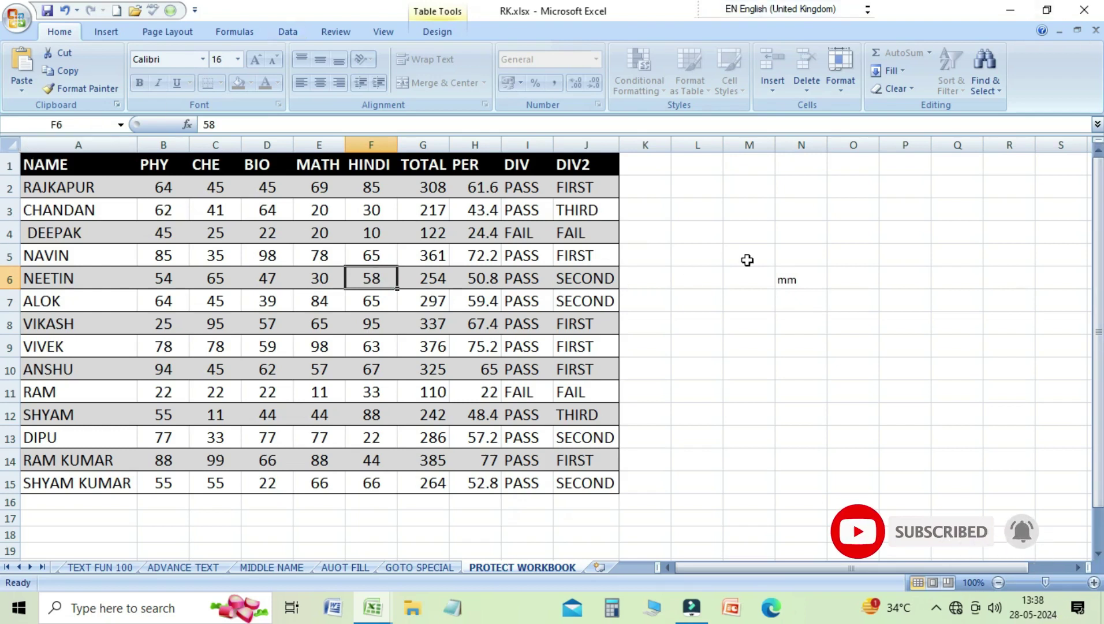
left_click(789, 253)
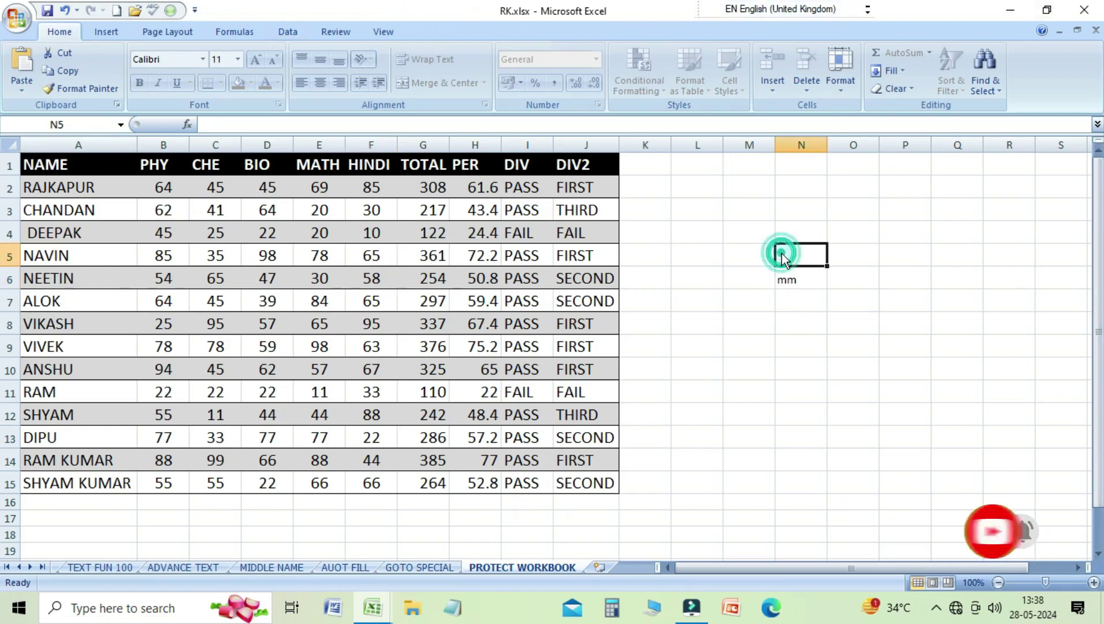
Step: Unprotect the sheet via Format > Unprotect Sheet, entering its password
left_click(840, 93)
left_click(871, 349)
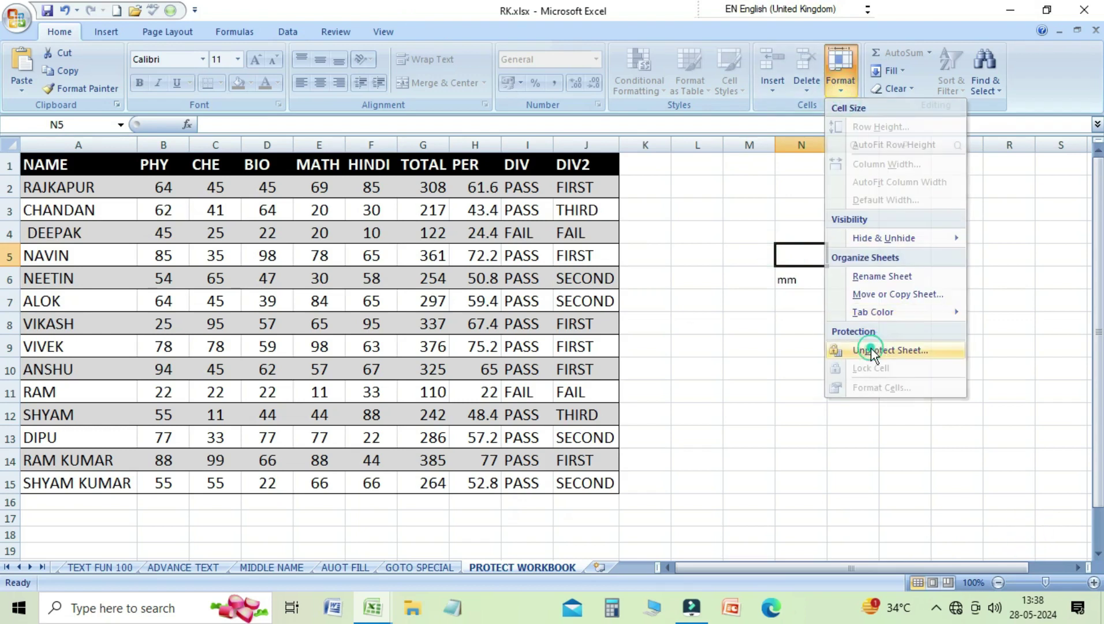
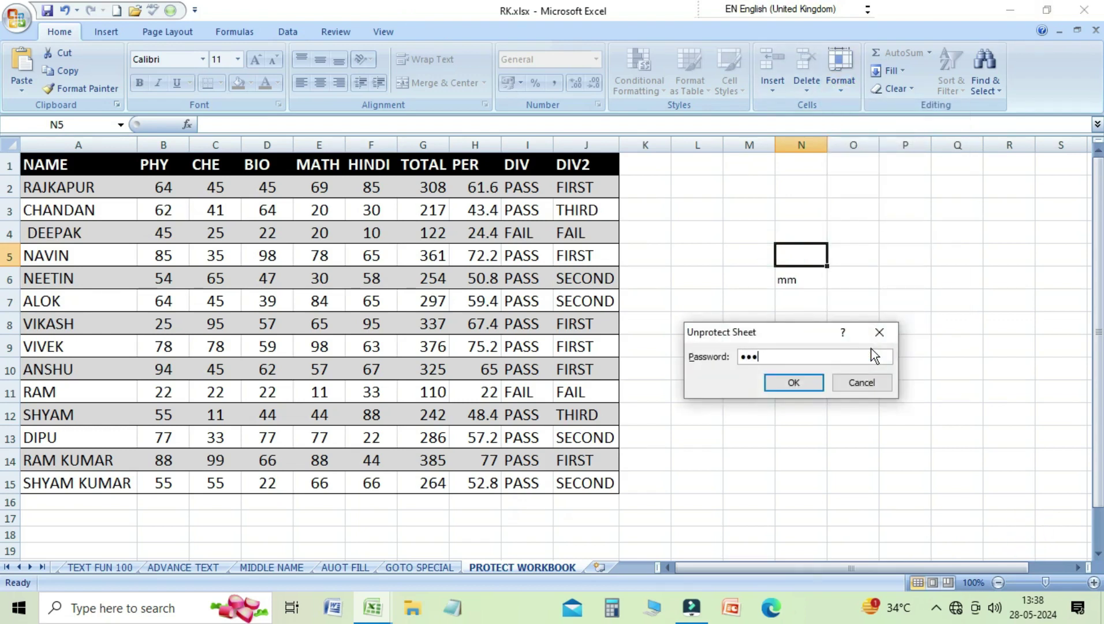
key("Return")
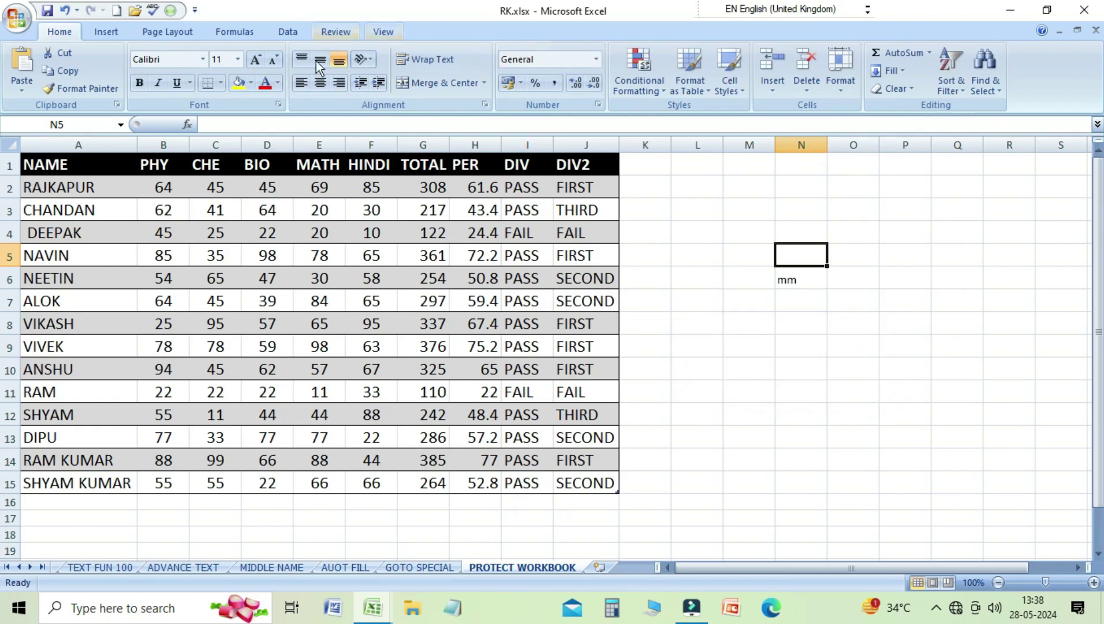
Step: Select the whole sheet and leave its cells marked Locked in Format Cells Protection
left_click(12, 145)
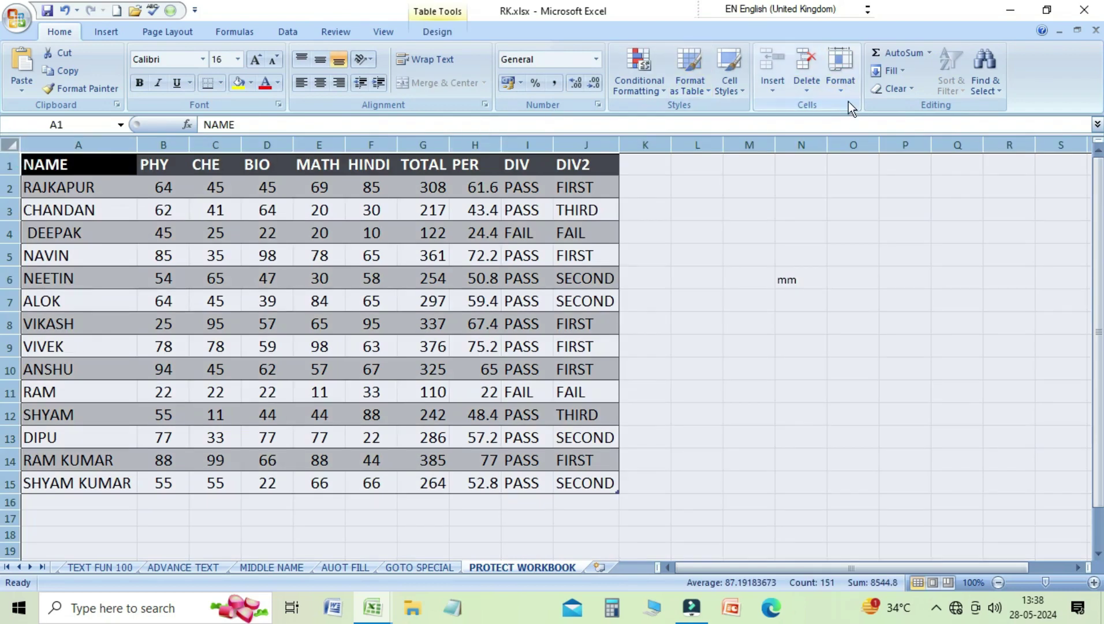
left_click(834, 94)
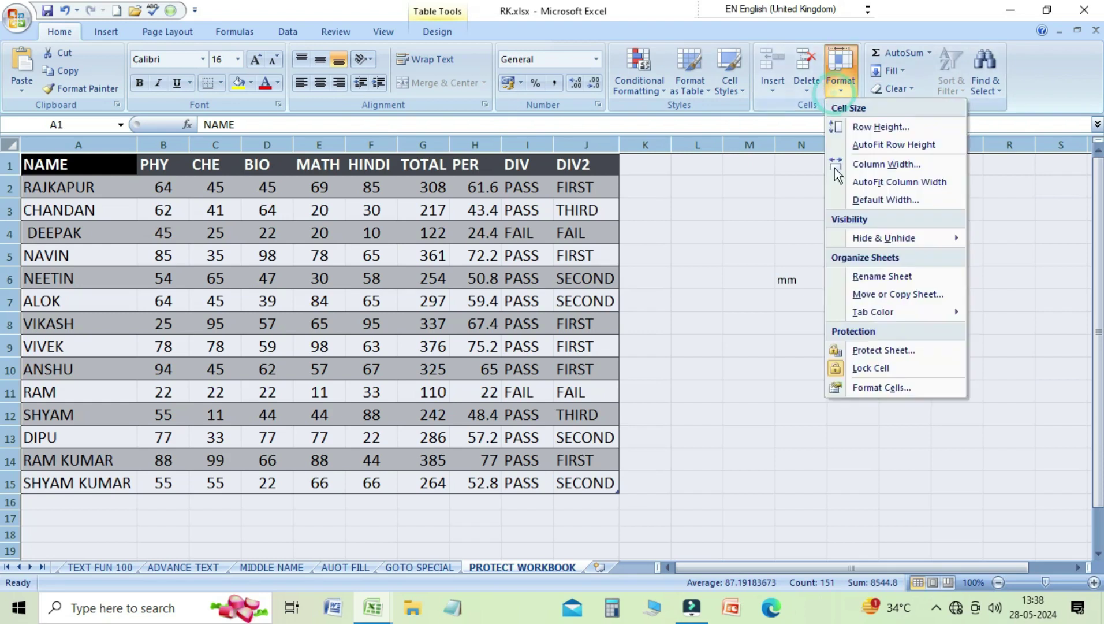
left_click(862, 390)
left_click(635, 234)
left_click(636, 237)
left_click(636, 236)
left_click(637, 237)
left_click(637, 236)
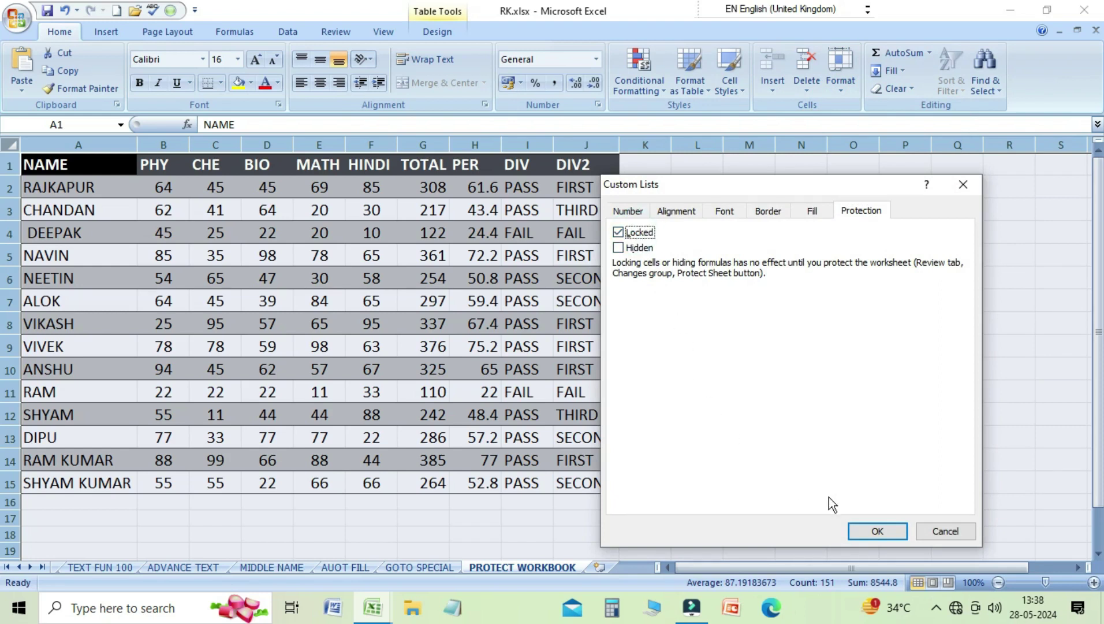
left_click(888, 534)
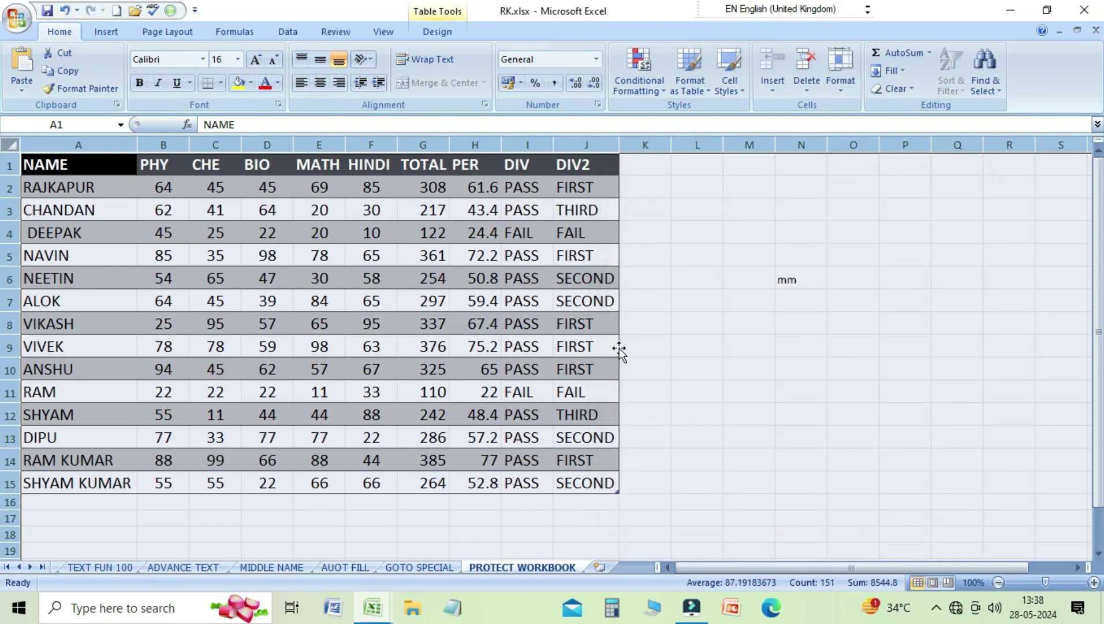
Step: Select the marks table A1:J15 and untick Locked for its cells
left_click(569, 301)
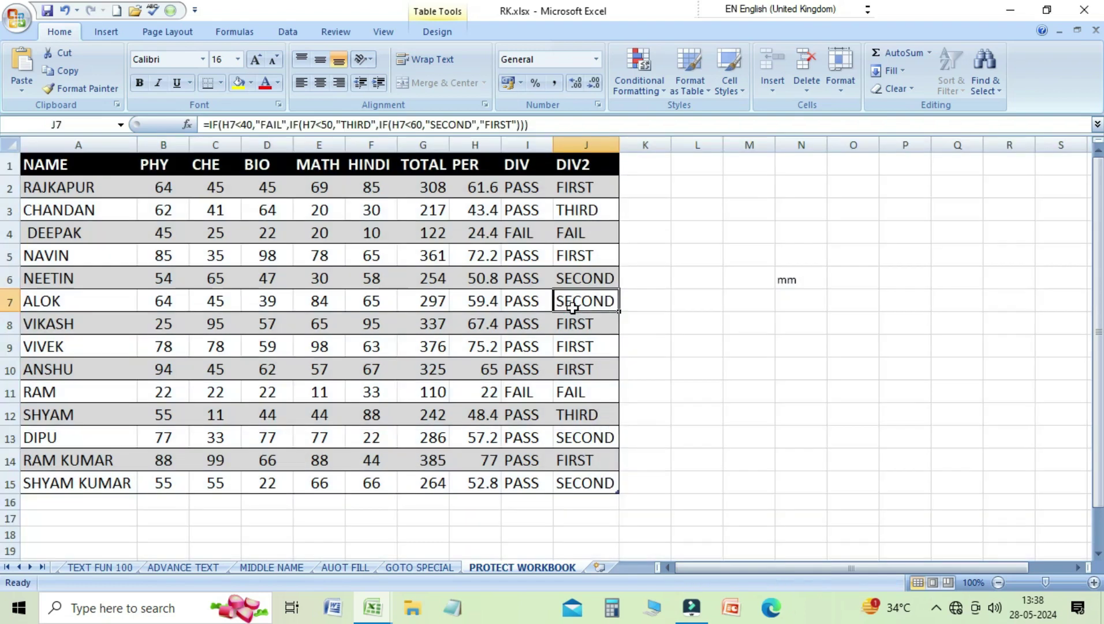
mouse_move(50, 175)
left_mouse_down()
mouse_move(604, 453)
mouse_move(600, 485)
left_mouse_up()
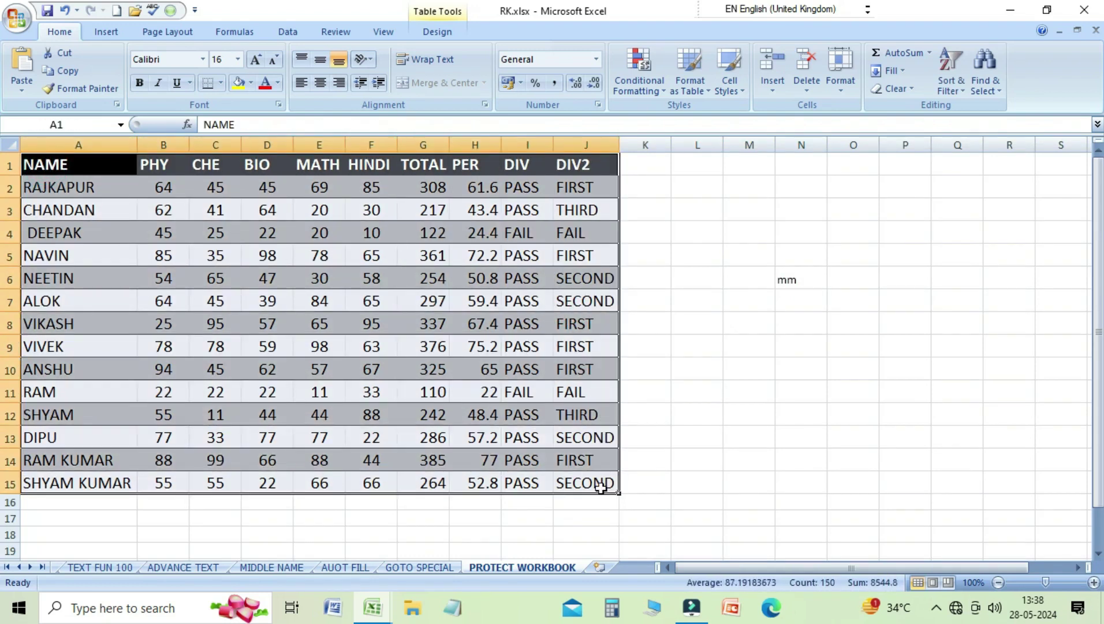
left_click(849, 88)
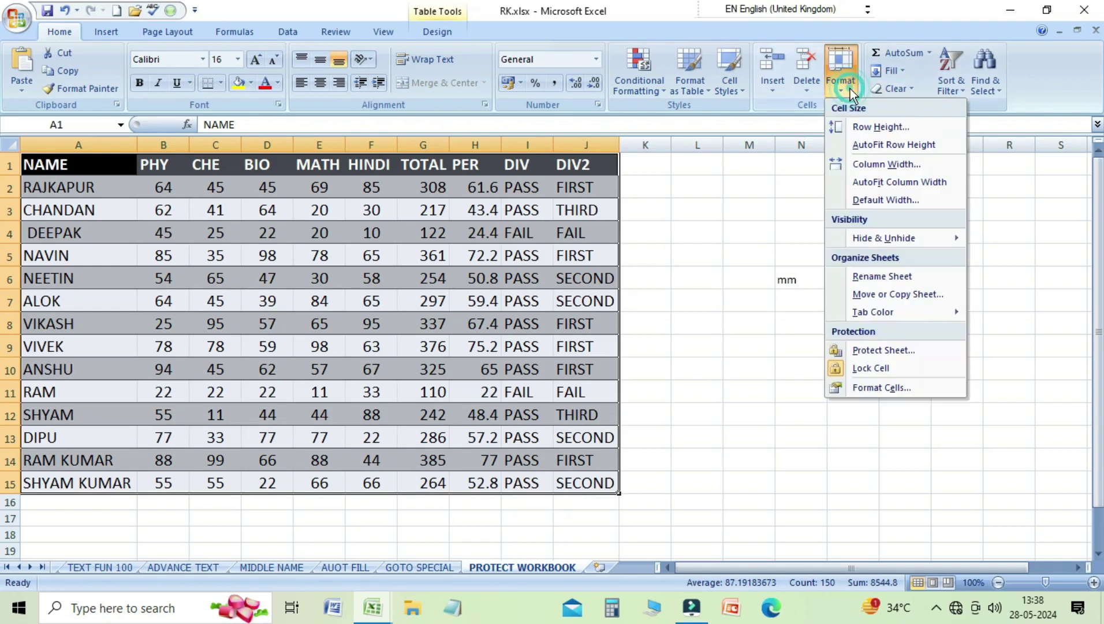
left_click(853, 388)
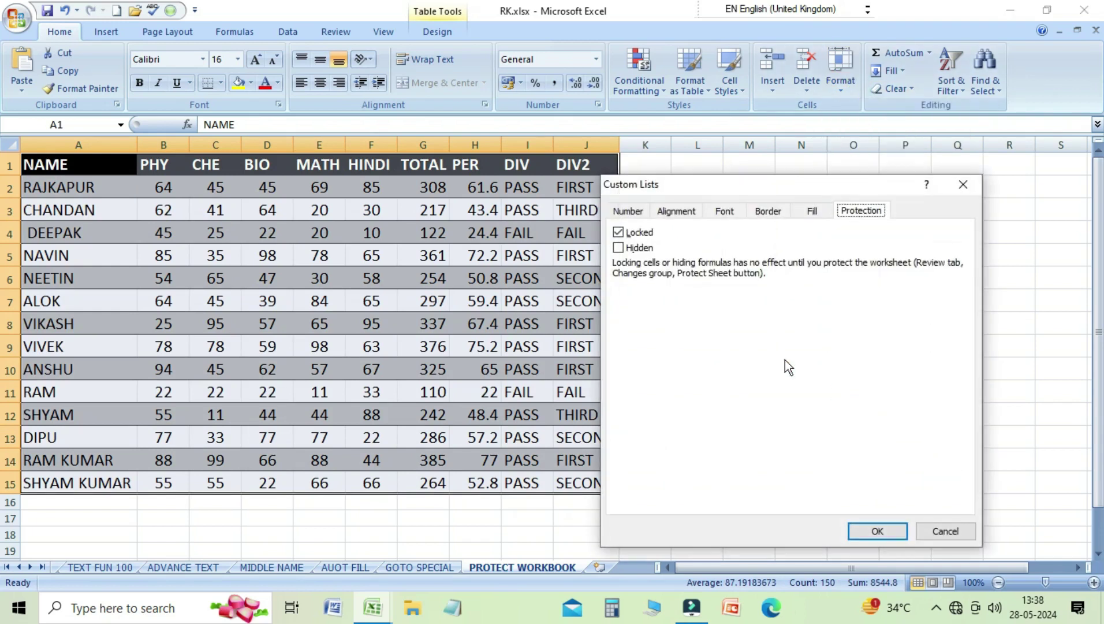
left_click(634, 237)
left_click(882, 534)
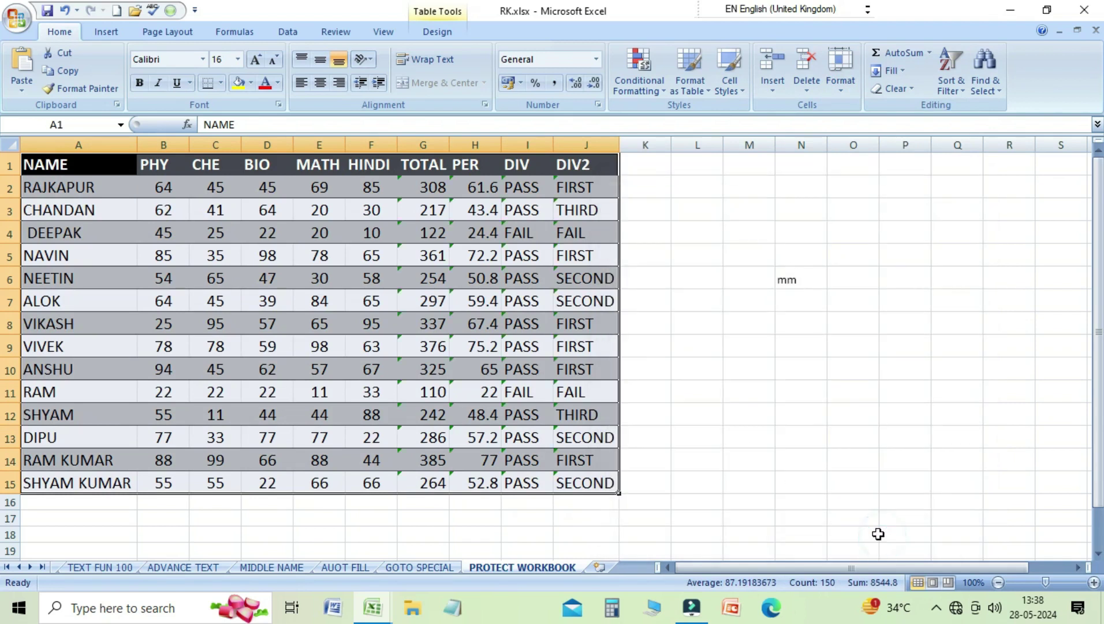
left_click(844, 93)
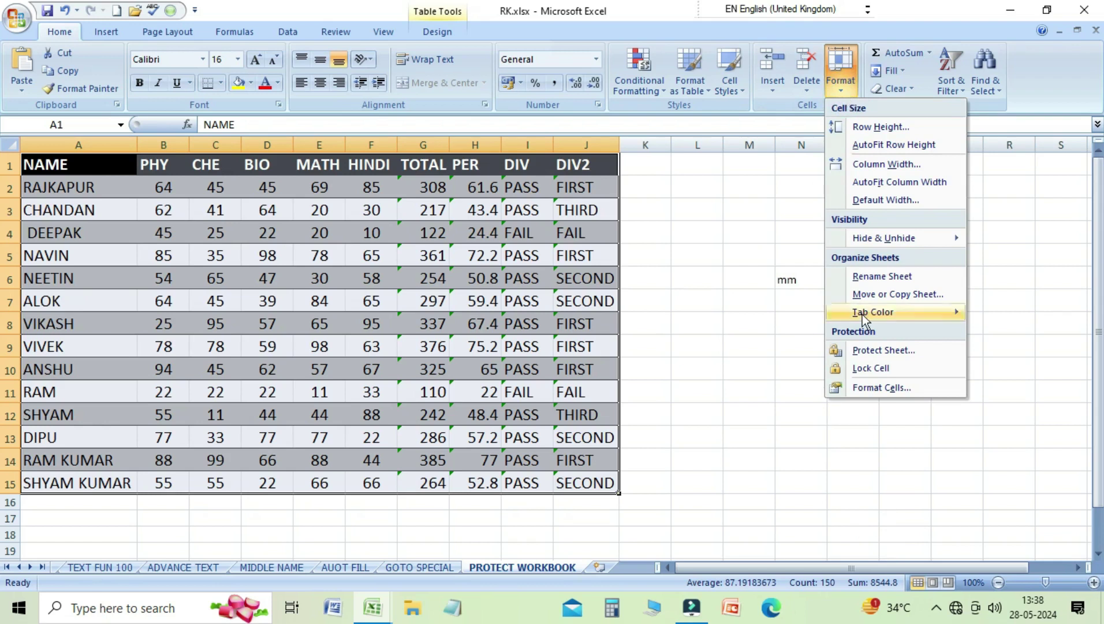
Step: Protect the worksheet with a password and confirm it in the second prompt
left_click(872, 355)
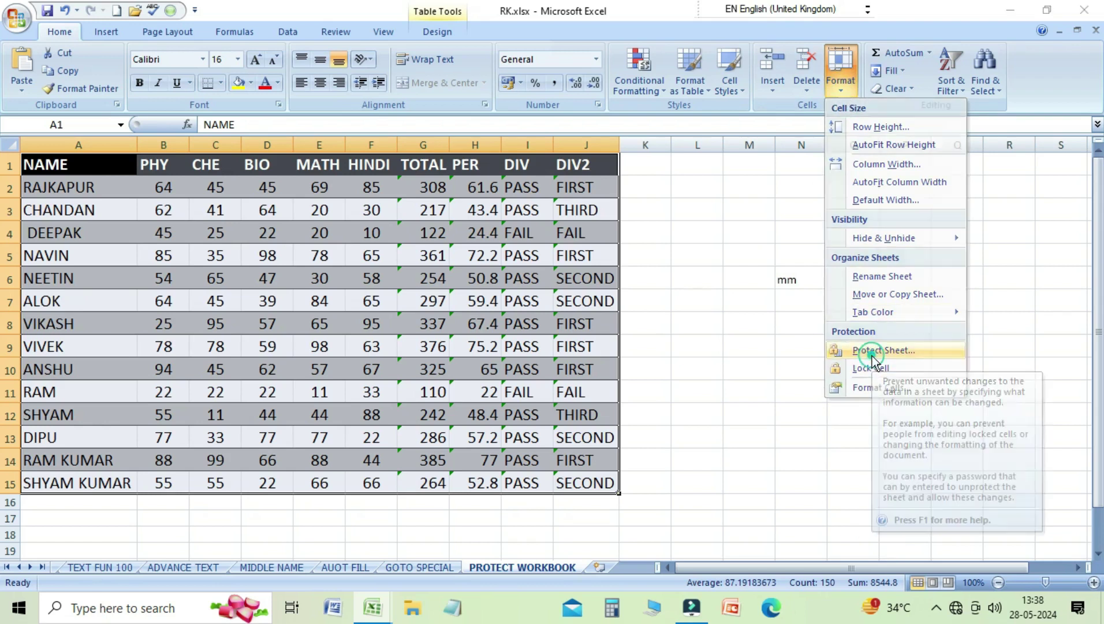
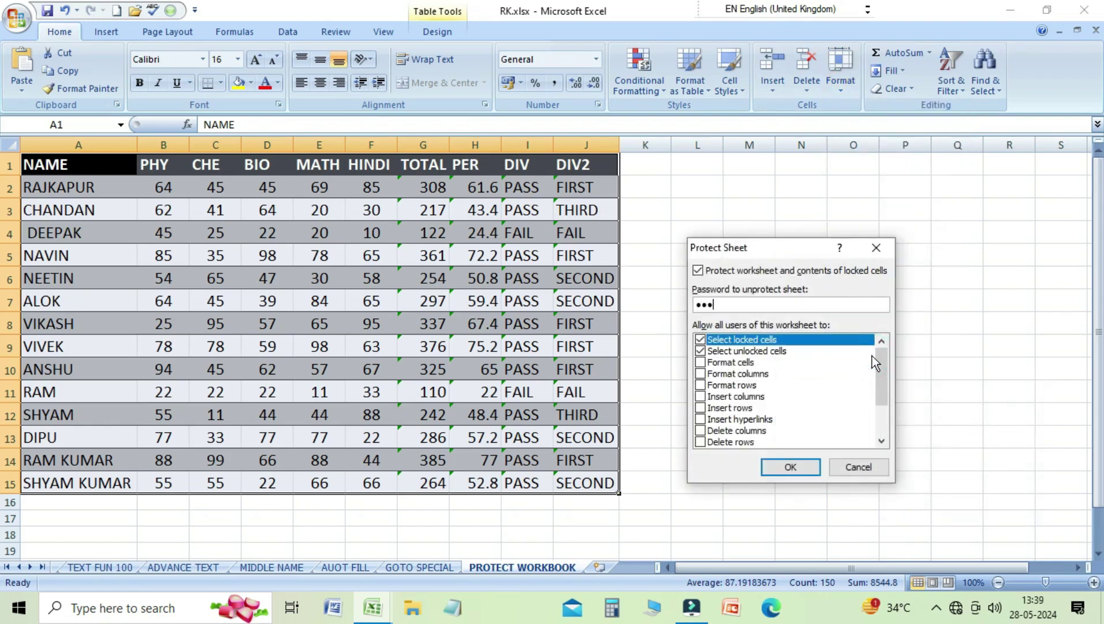
key("Return")
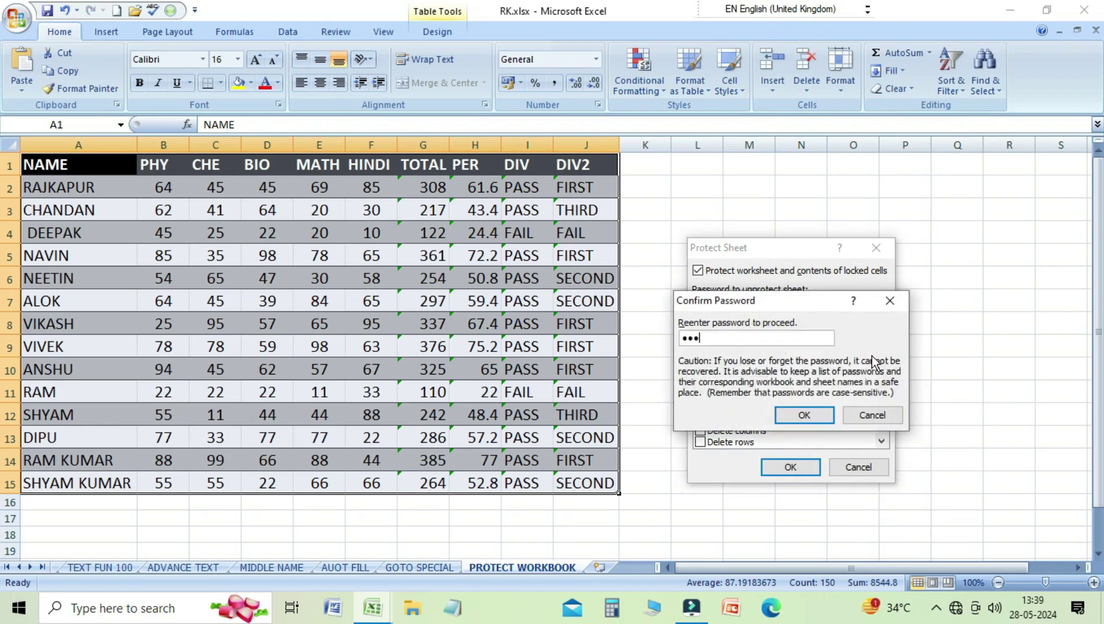
key("Return")
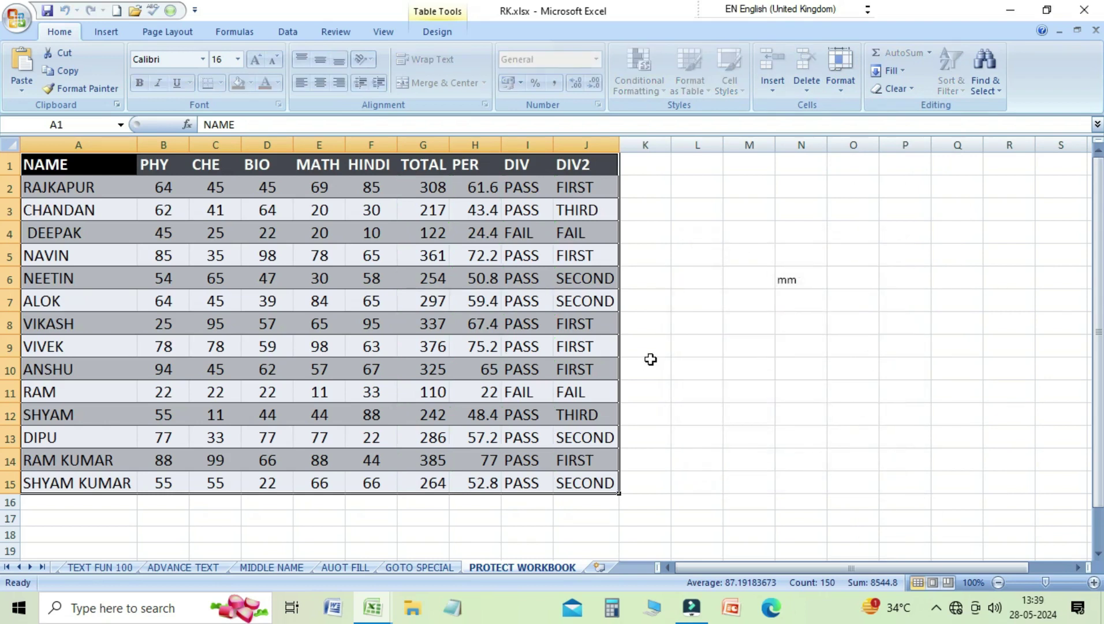
Step: Try entering 'a' in an empty cell outside the table to trigger the protection warning
left_click(651, 360)
left_click(716, 364)
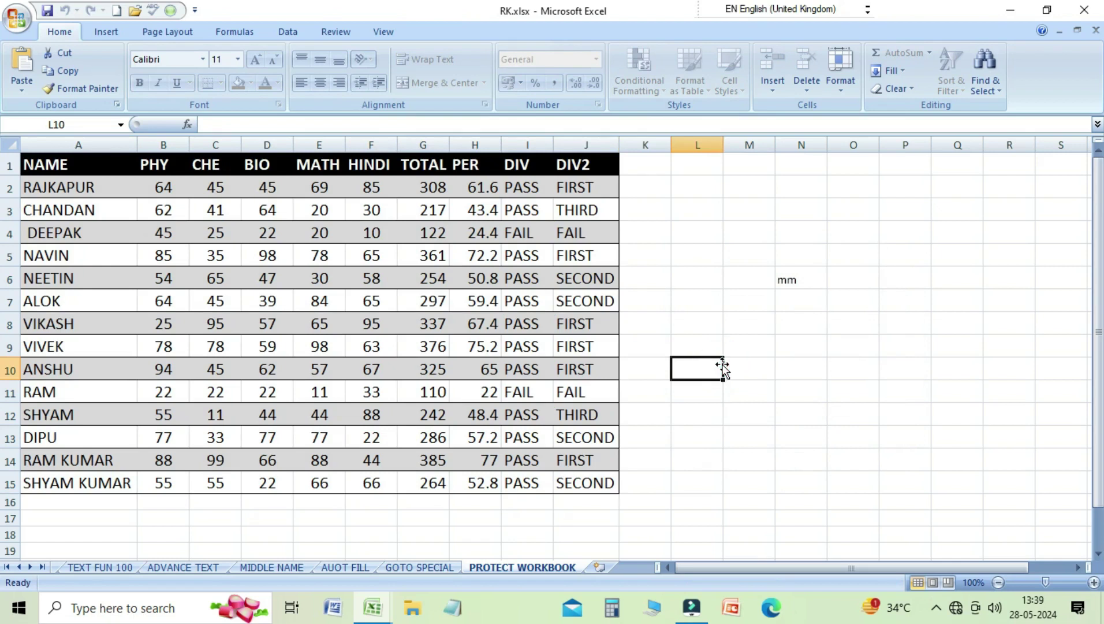
type("a")
key("Return")
type("a")
key("Return")
Step: Change the row 6 CHE mark from 65 to 22, then check the row 5 marks
left_click(196, 281)
type("22")
key("Return")
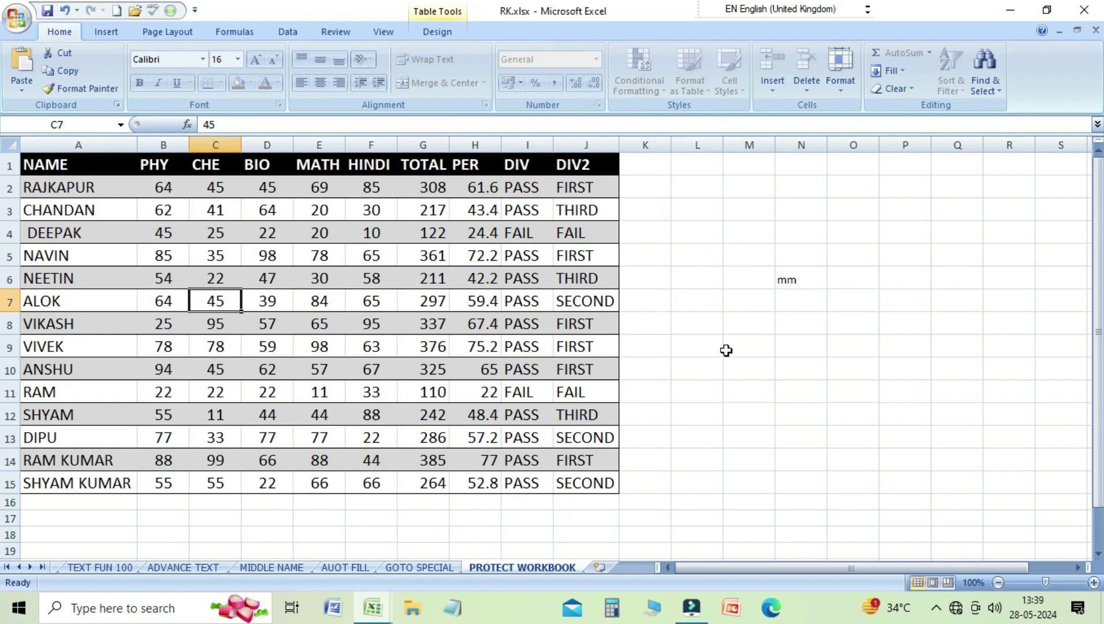
left_click(303, 248)
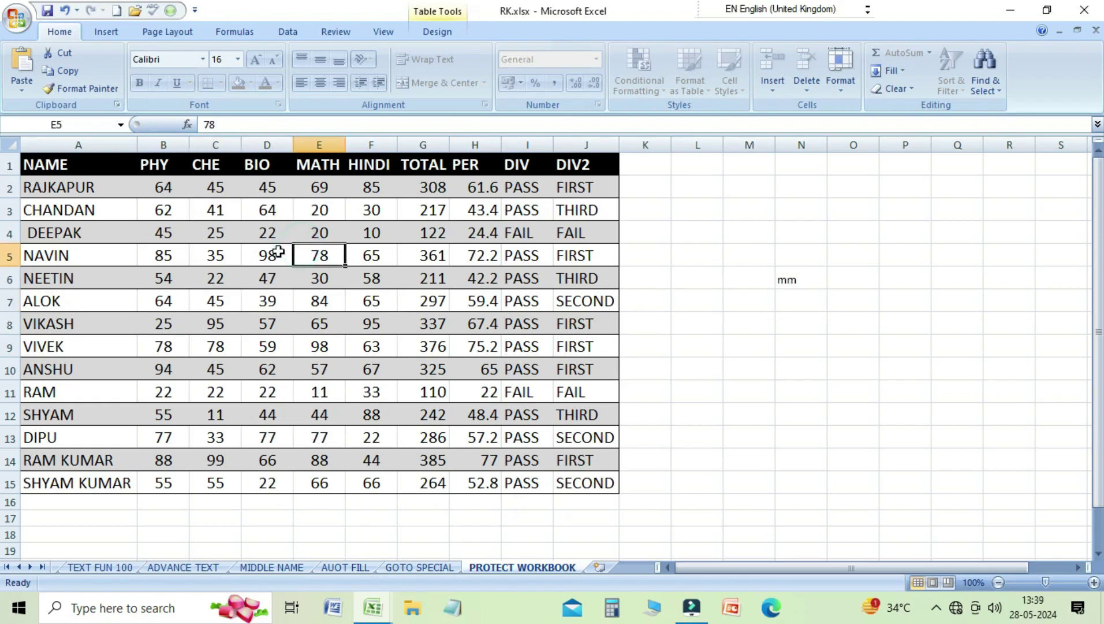
left_click(221, 255)
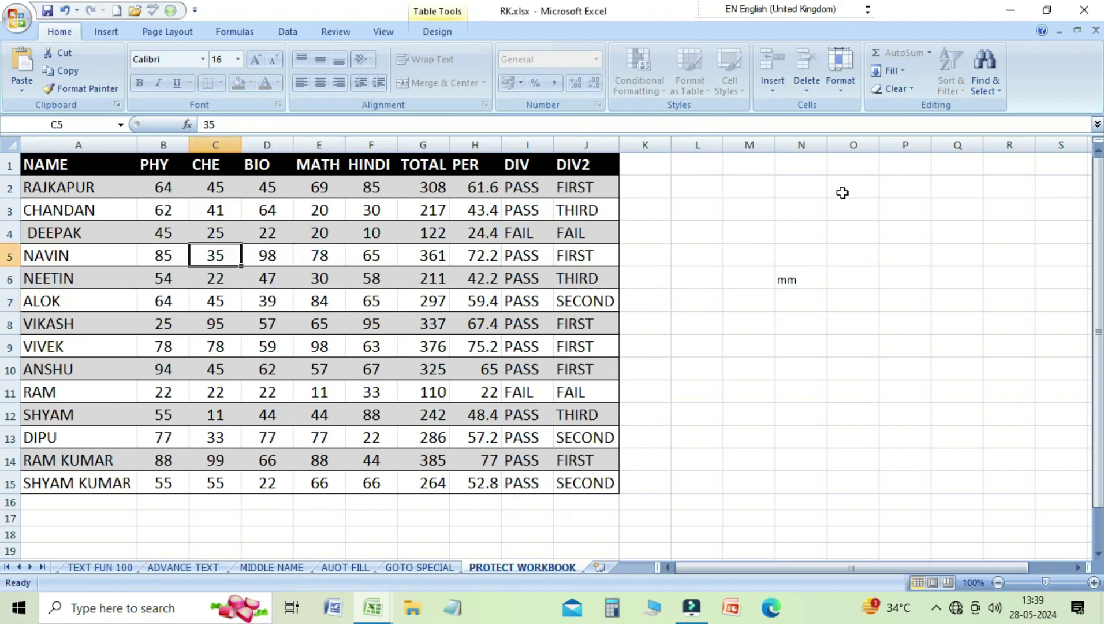
left_click(883, 205)
left_click(844, 93)
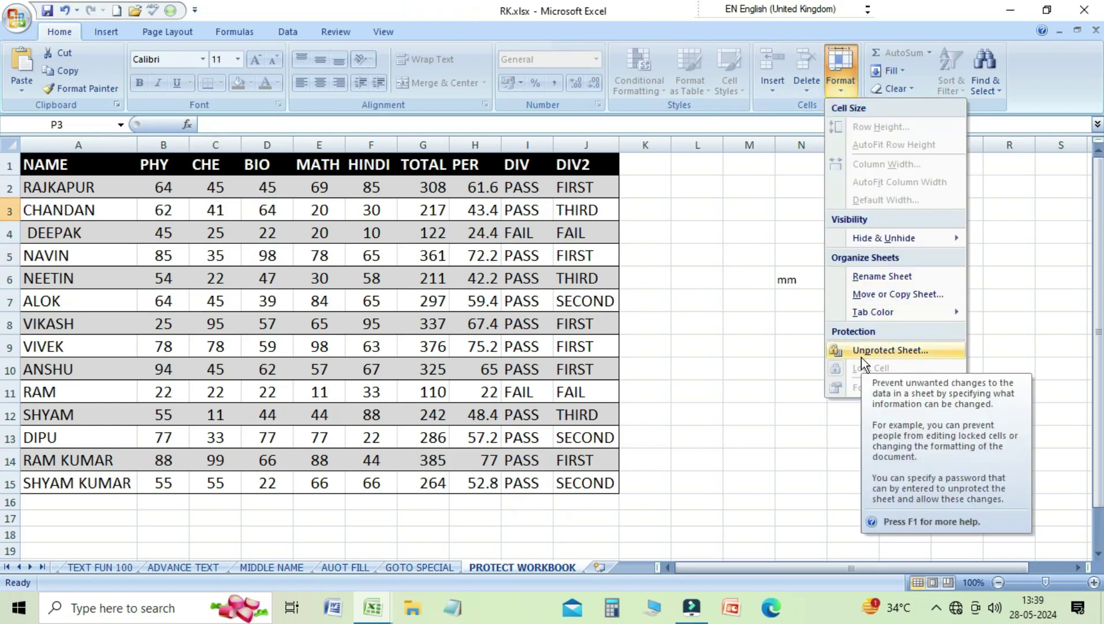
Step: Unprotect the sheet through Format > Unprotect Sheet, confirming with the sheet password
left_click(688, 306)
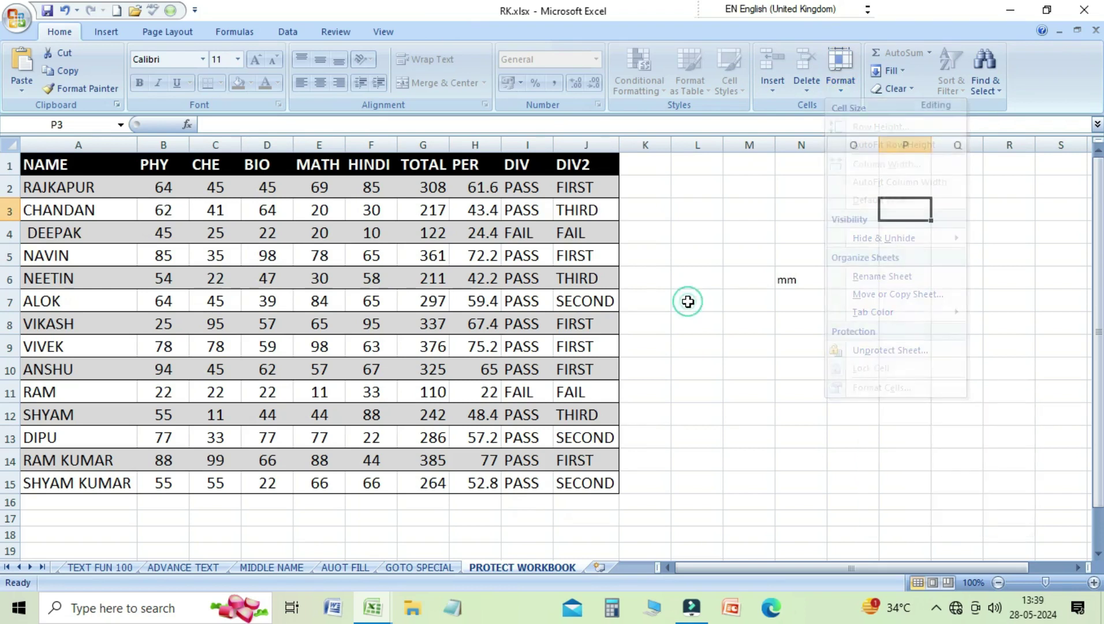
left_click(842, 94)
left_click(875, 351)
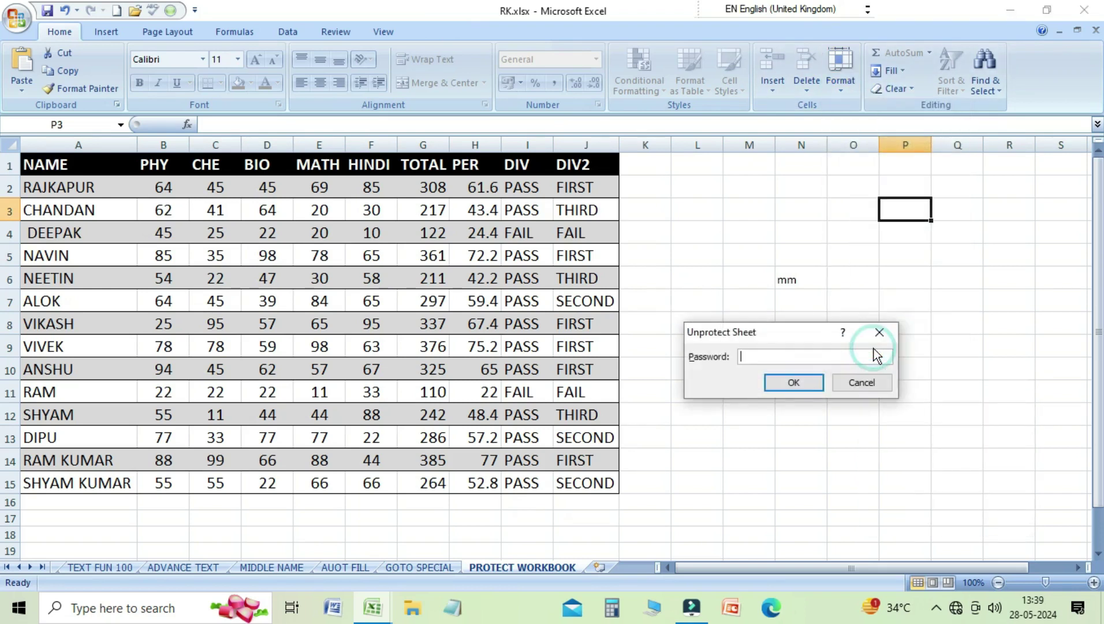
key("Return")
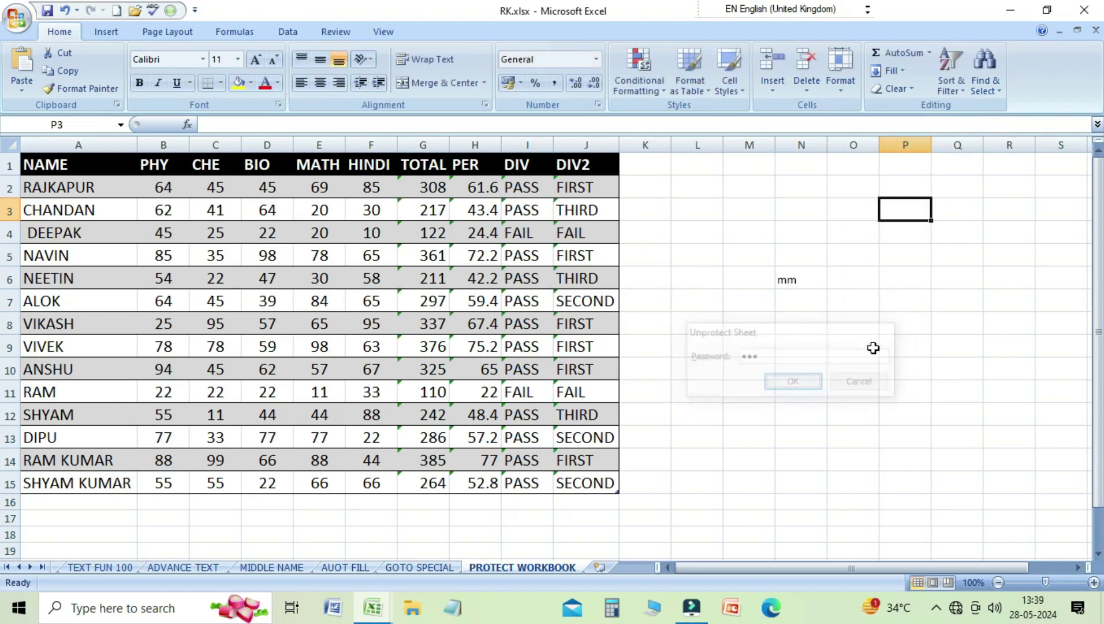
left_click(328, 296)
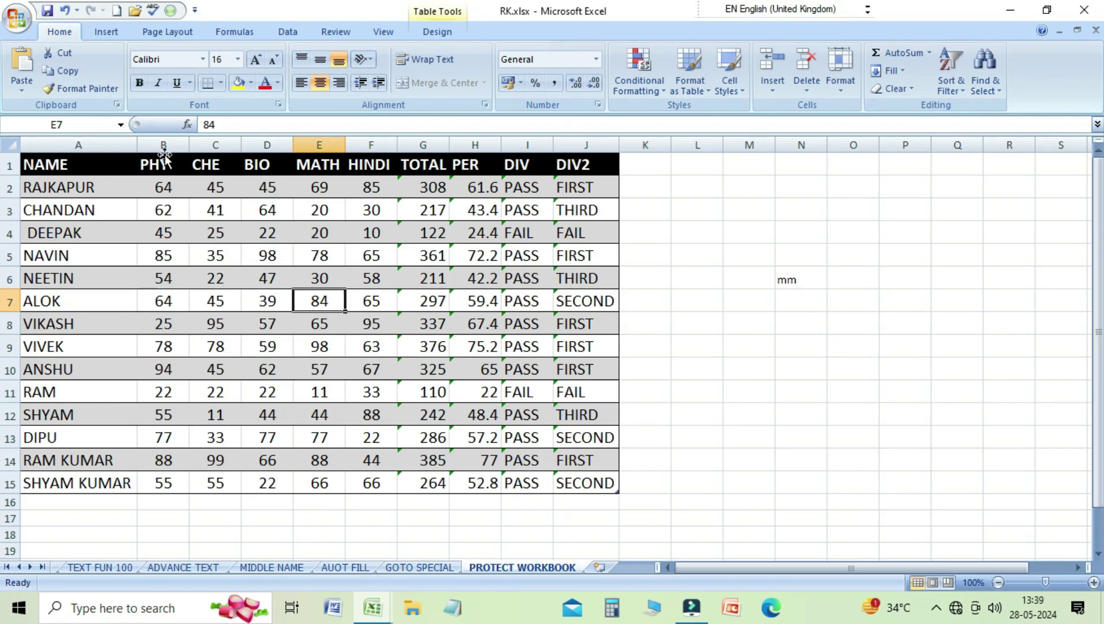
left_click_drag(163, 165, 176, 466)
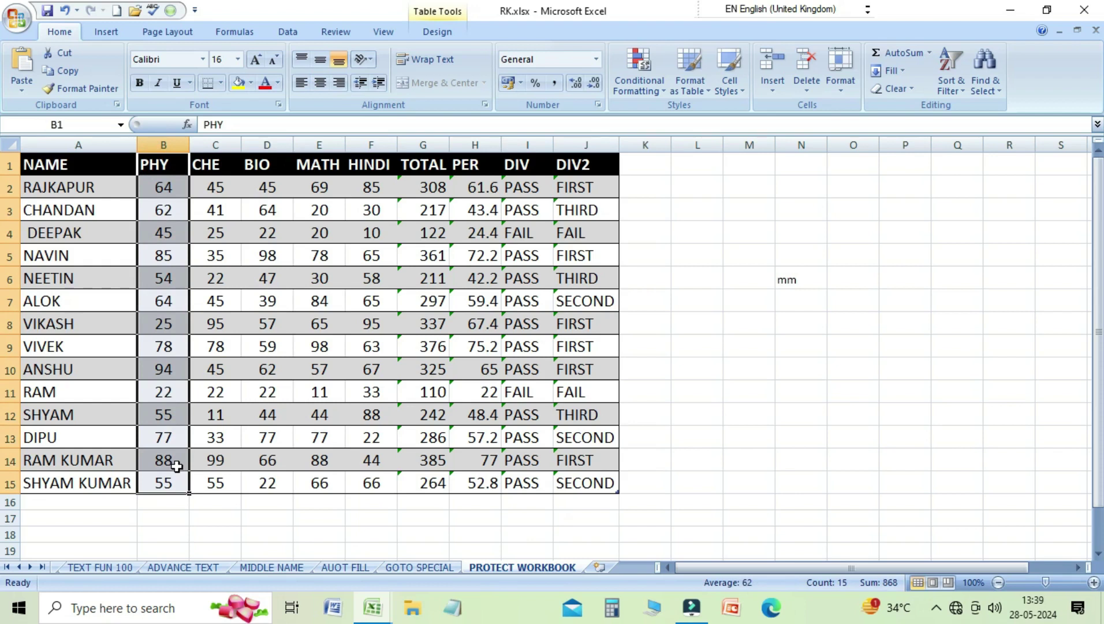
left_click(491, 274)
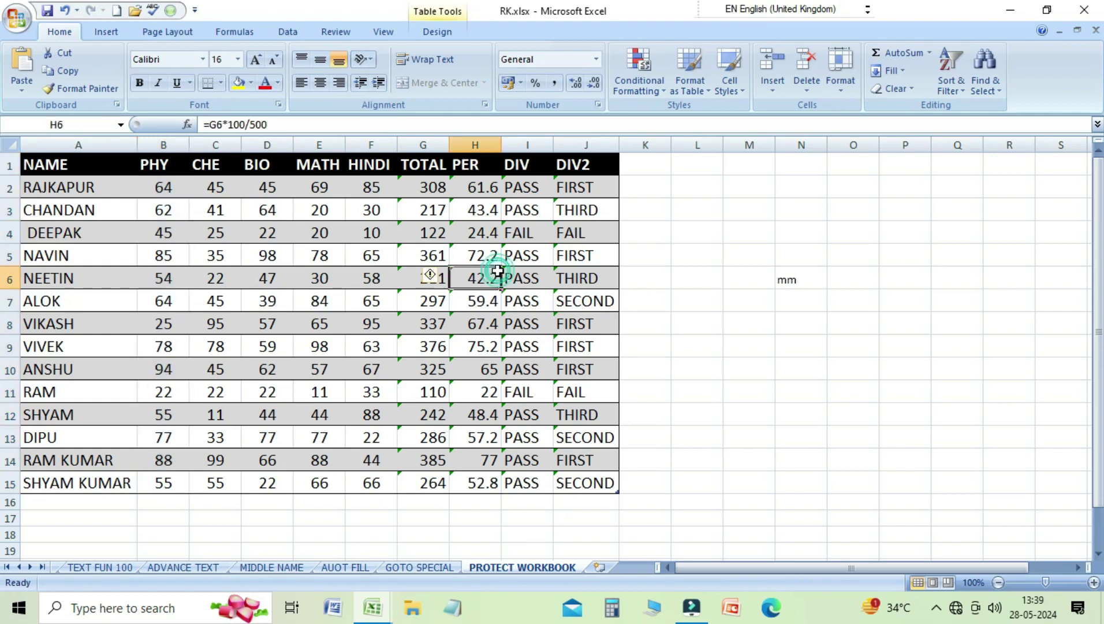
left_click(674, 277)
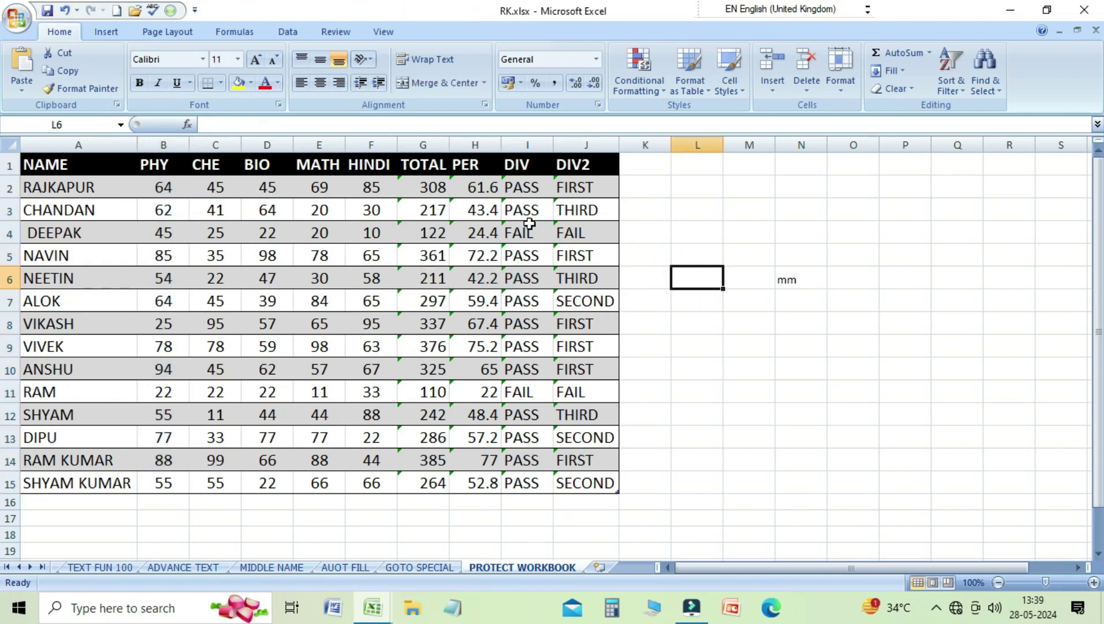
left_click(521, 193)
left_click(480, 191)
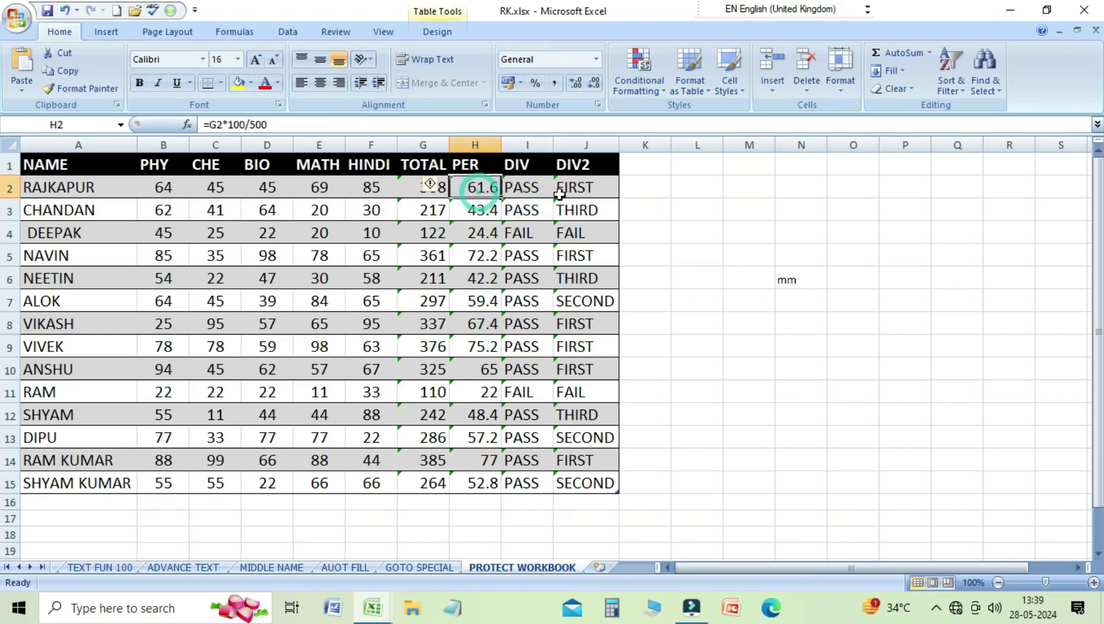
left_click(571, 188)
left_click(517, 226)
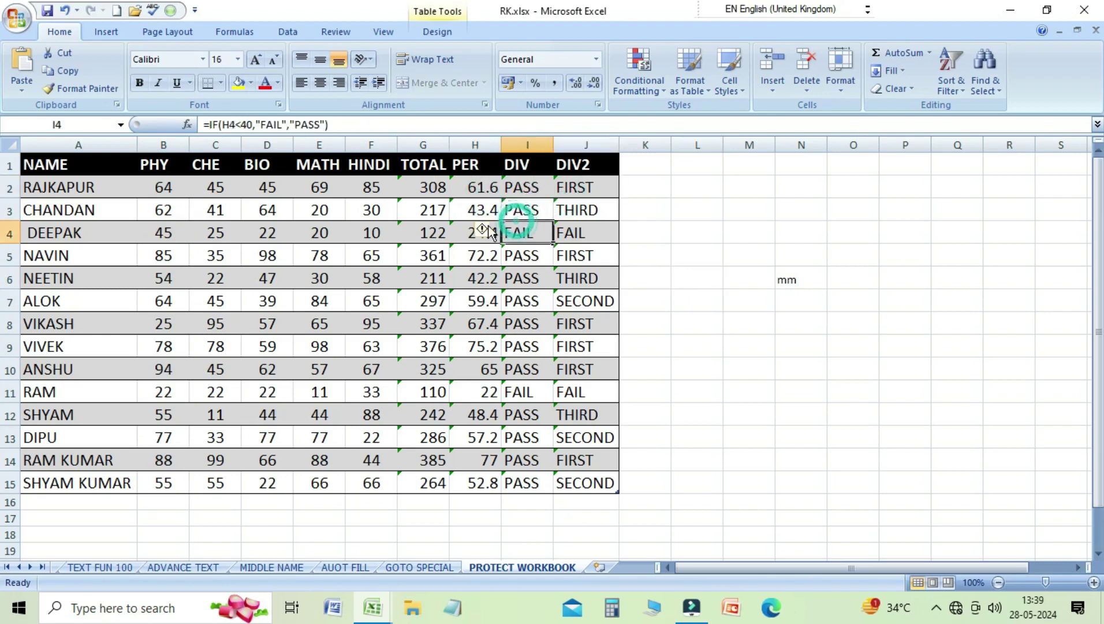
left_click(479, 188)
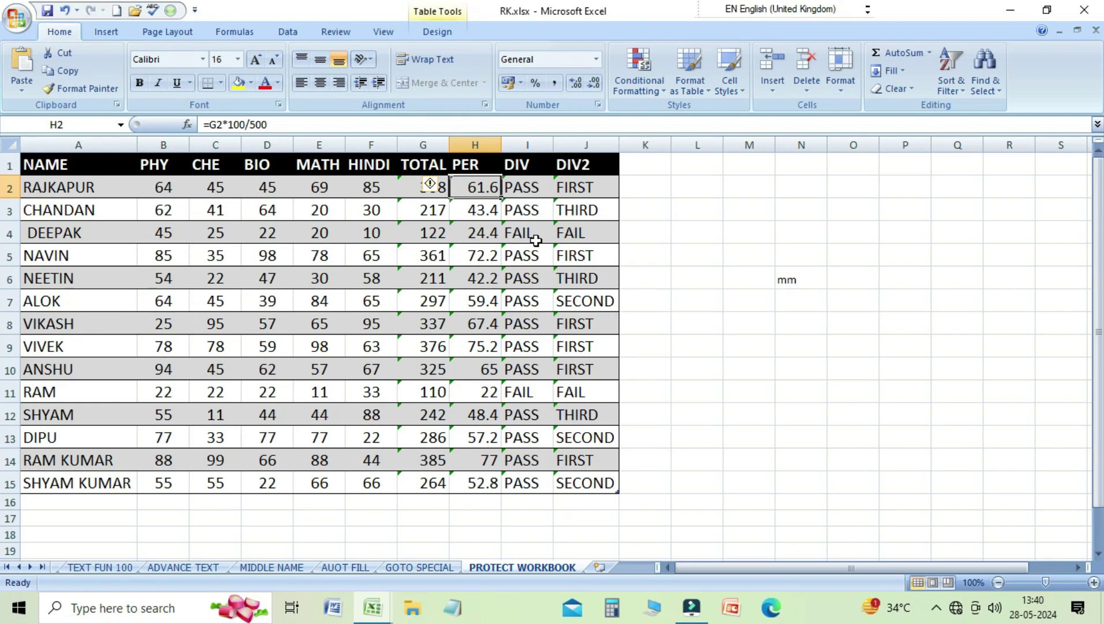
left_click(284, 279)
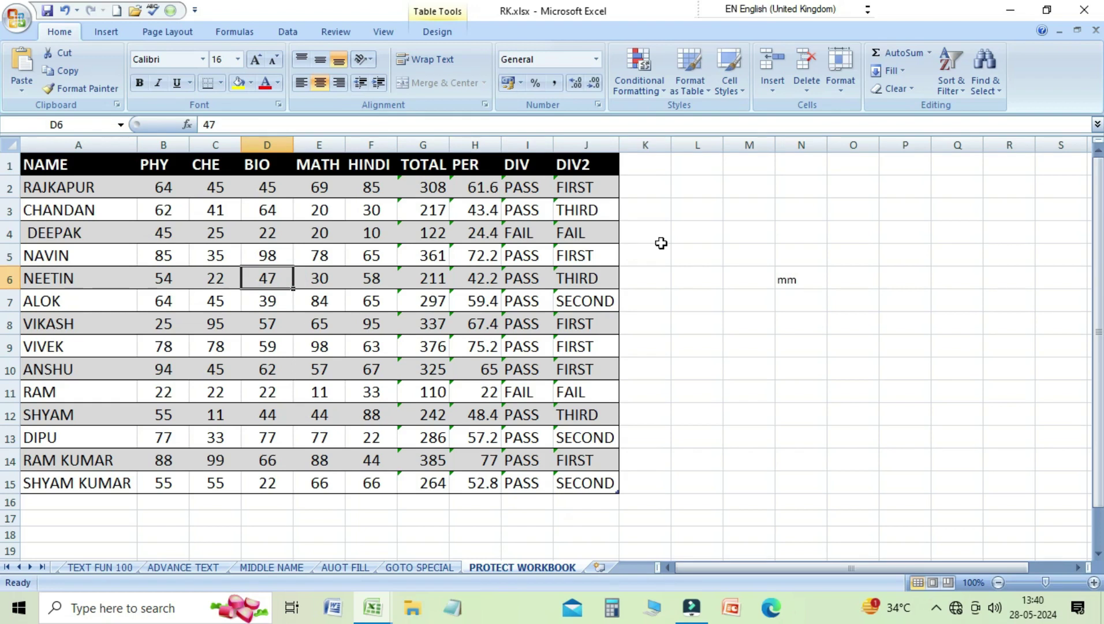
Step: Tick Hidden on the Protection tab for G1:J15, the TOTAL through DIV2 columns
mouse_move(415, 166)
left_mouse_down()
mouse_move(576, 437)
mouse_move(581, 483)
left_mouse_up()
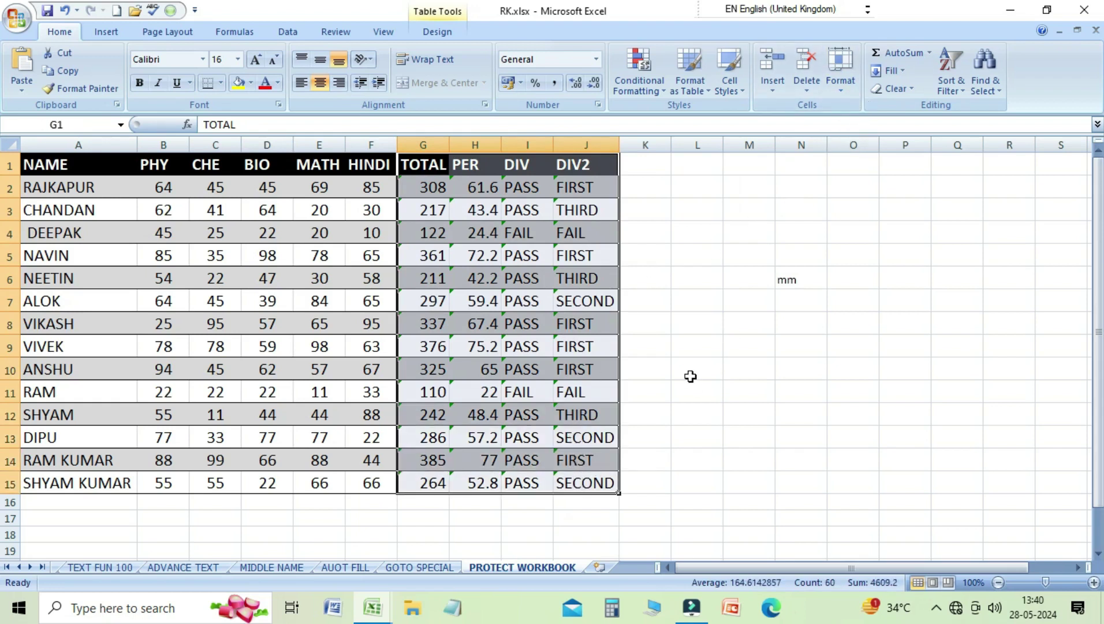
key("ctrl+1")
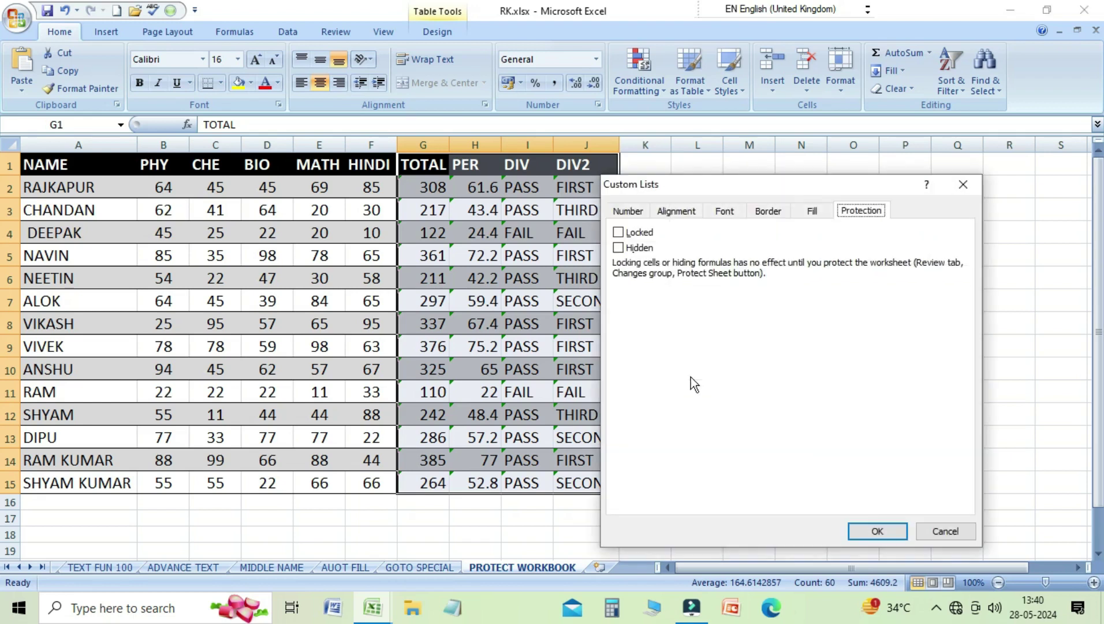
left_click(618, 248)
left_click(890, 532)
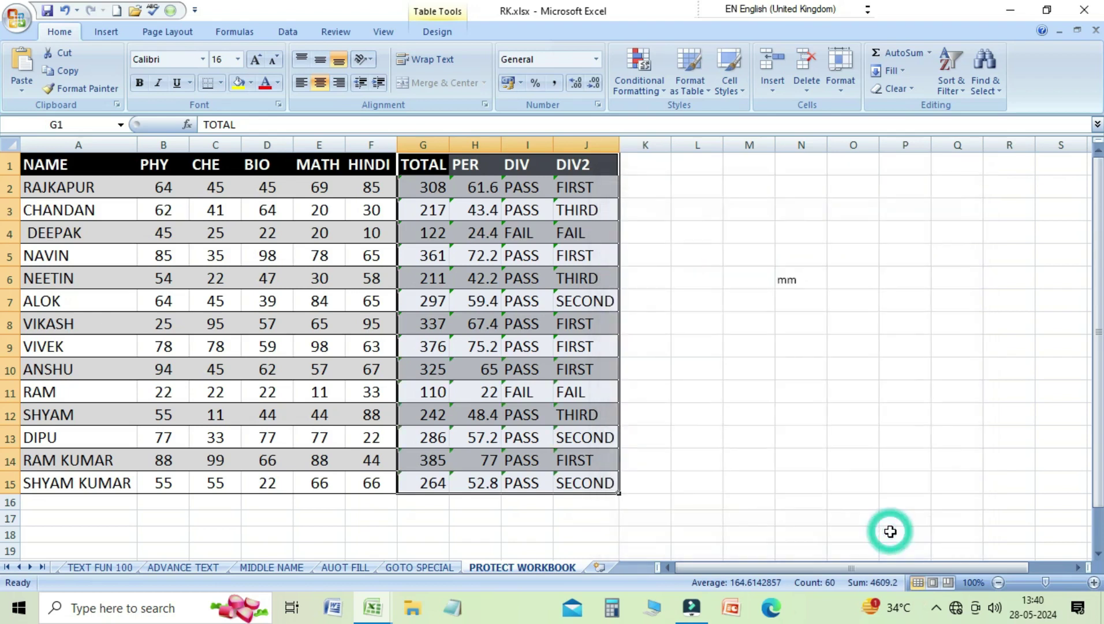
left_click(844, 92)
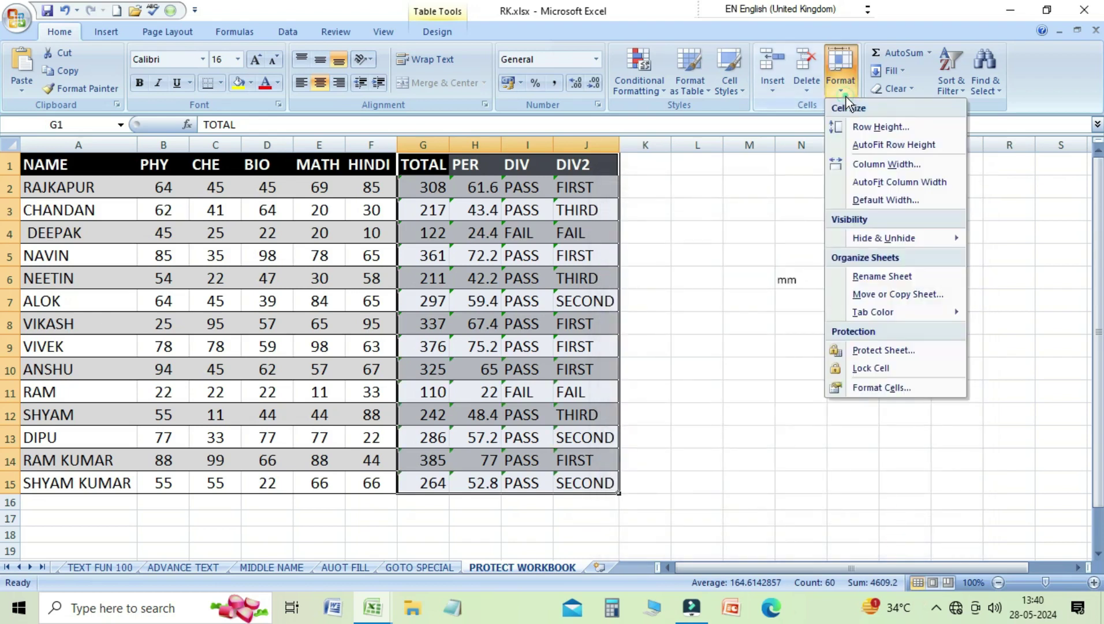
Step: Protect the sheet with a password and confirm the I2 formula is hidden
left_click(862, 351)
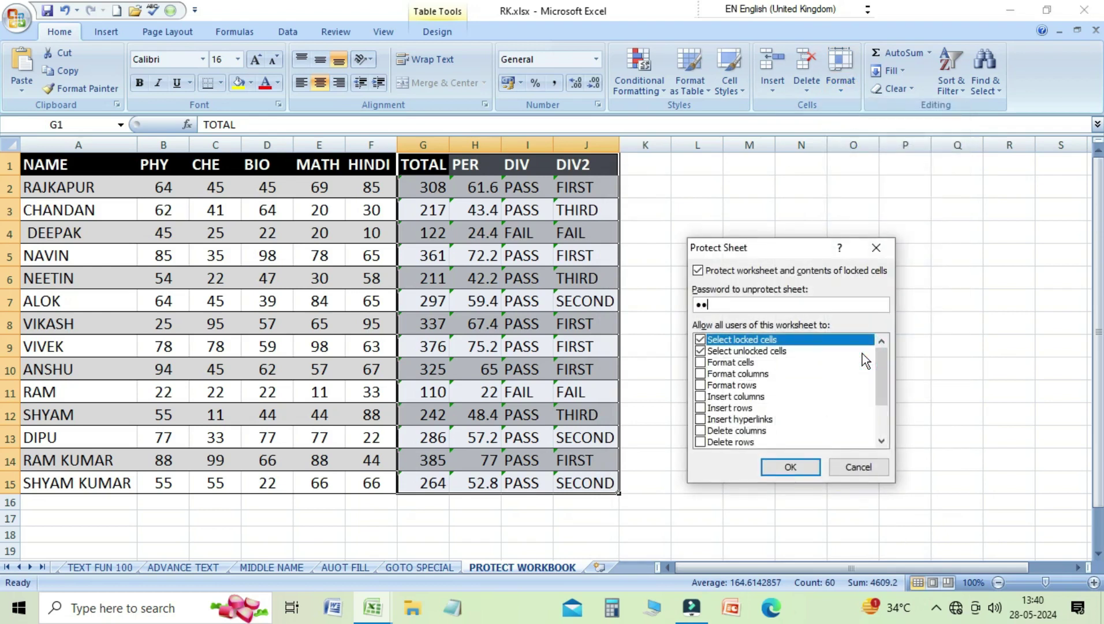
key("Return")
key("Return")
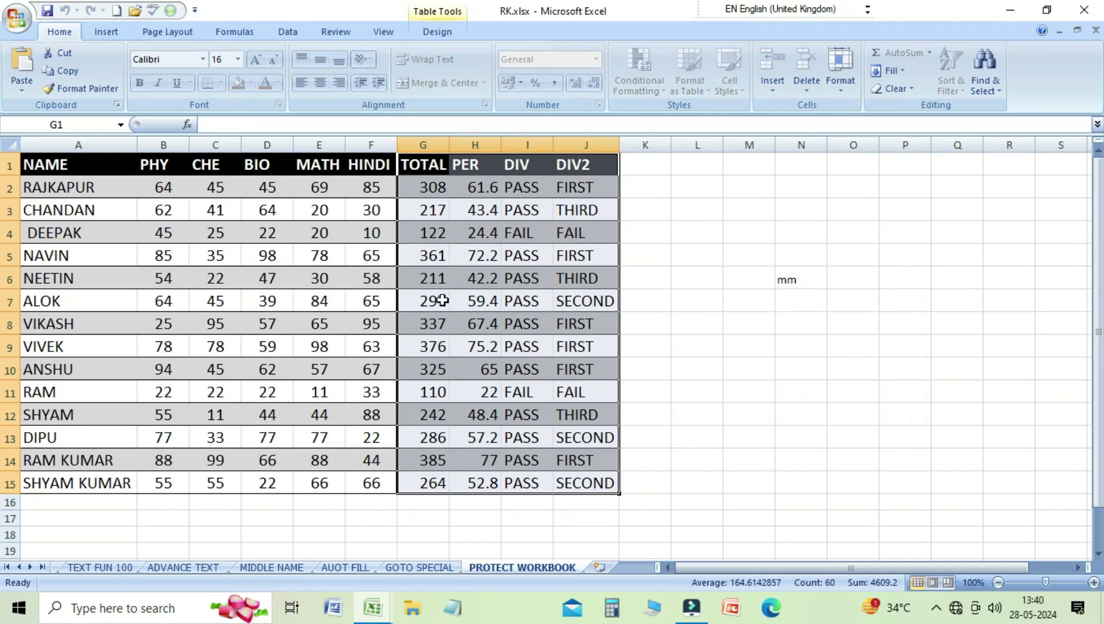
left_click(469, 300)
left_click(505, 251)
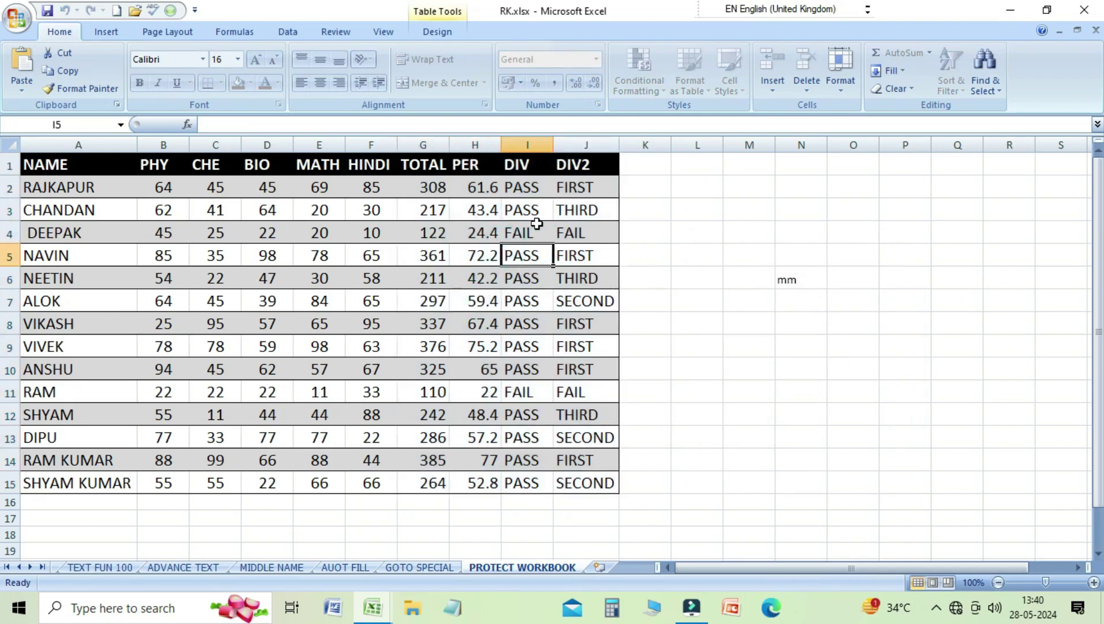
left_click(508, 187)
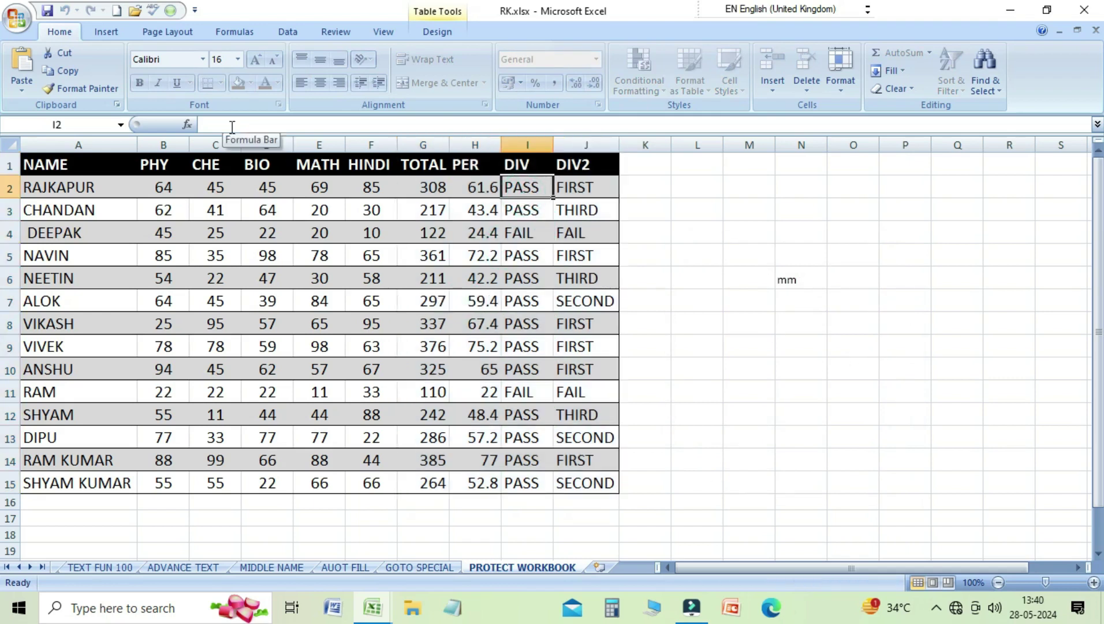
Step: Change the chemistry mark in C4 to 50
left_click(219, 238)
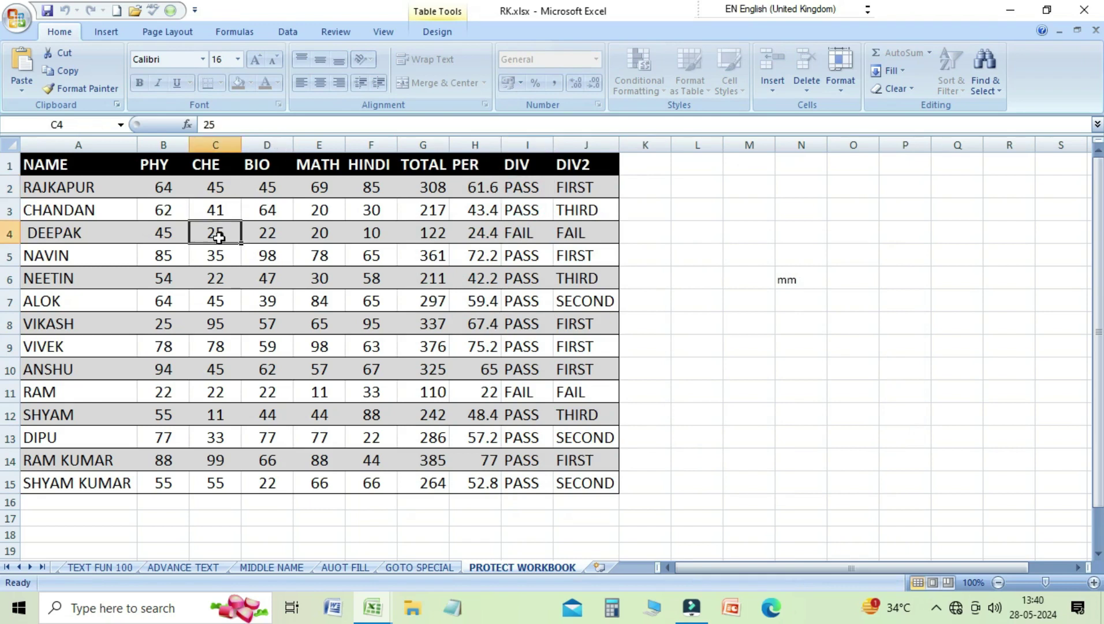
type("50")
key("Return")
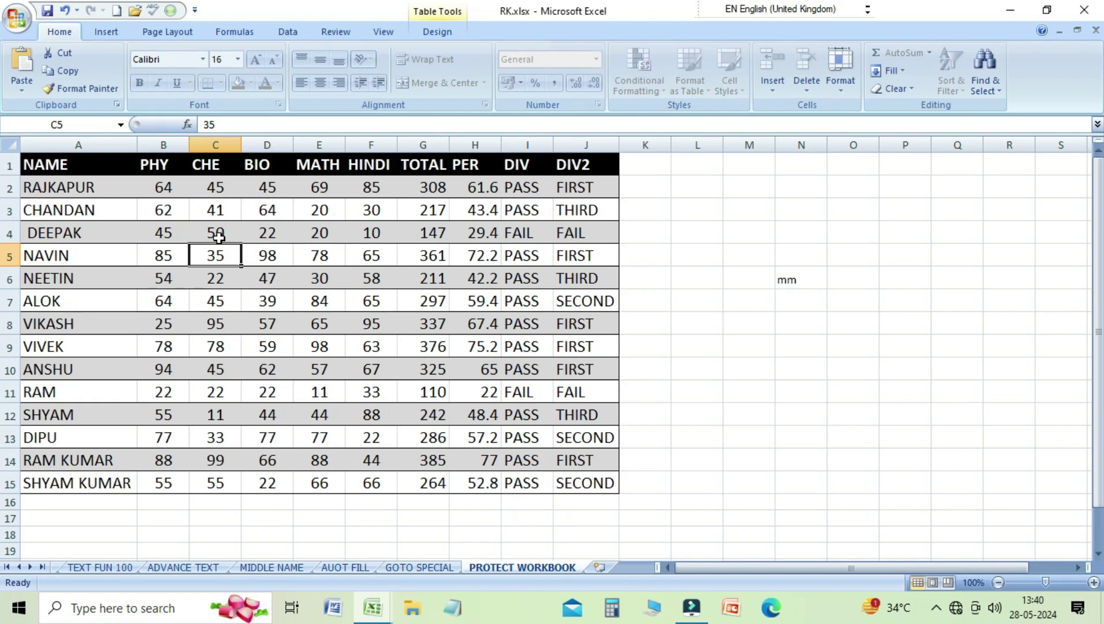
key("Right")
key("Right")
key("Right")
key("Right")
key("Right")
key("Right")
key("Up")
key("Up")
key("Up")
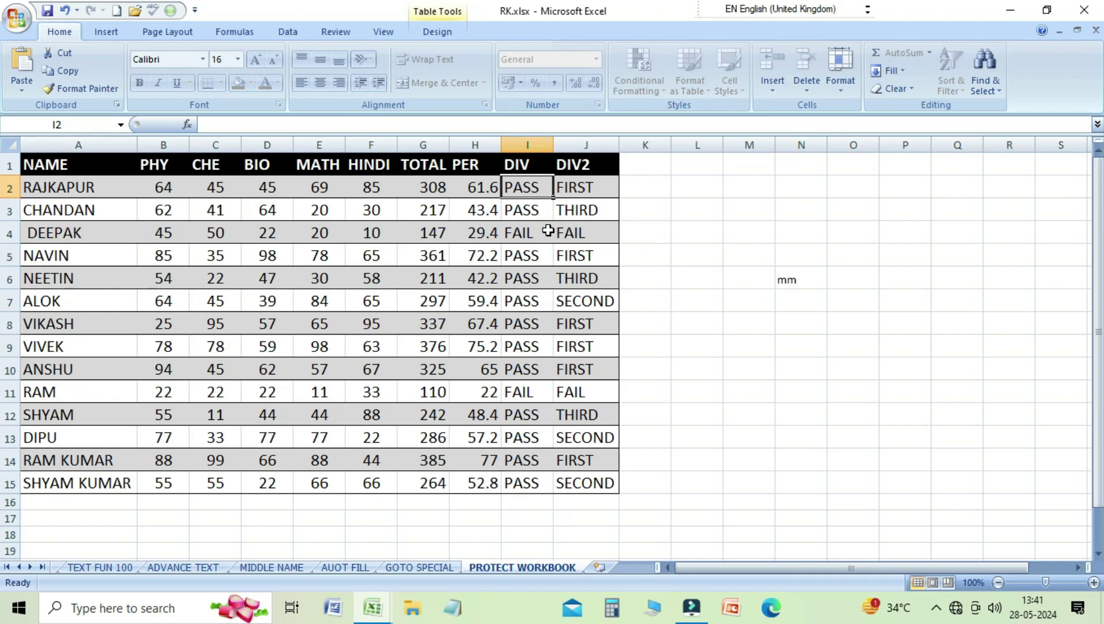
Step: Change the biology mark in D4 to 50 and reselect the G1:J15 formula columns
left_click(276, 235)
left_click(277, 235)
type("50")
key("Return")
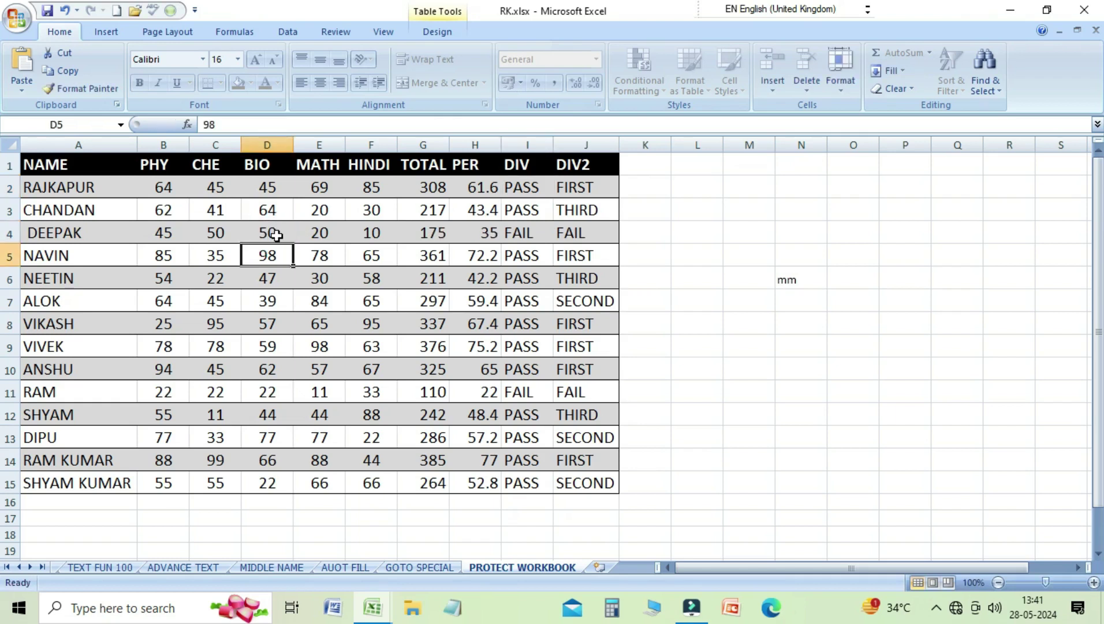
left_click(578, 233)
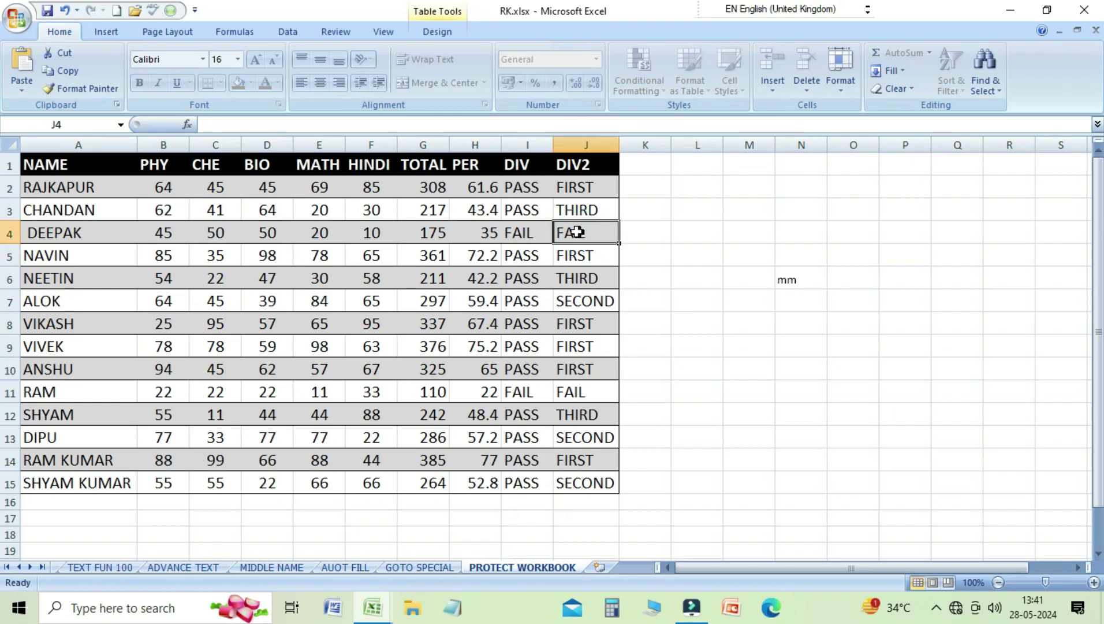
left_click(435, 165)
left_click_drag(435, 166, 596, 479)
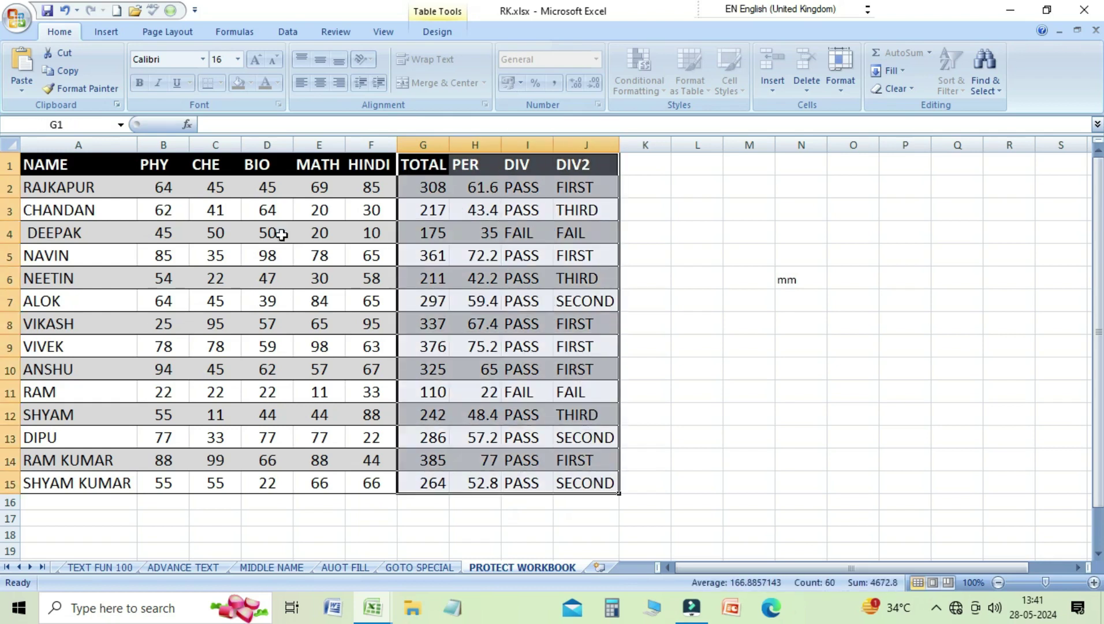
Step: Unprotect the sheet with its password and confirm the H4 and J2 formulas show again
left_click(840, 87)
left_click(872, 350)
key("Return")
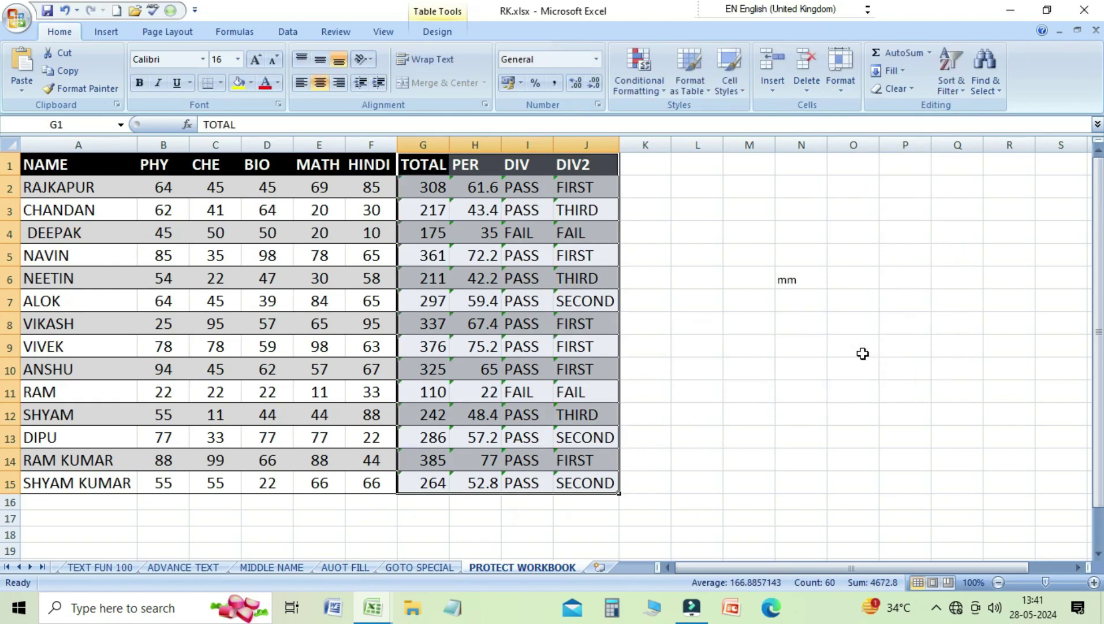
left_click(496, 226)
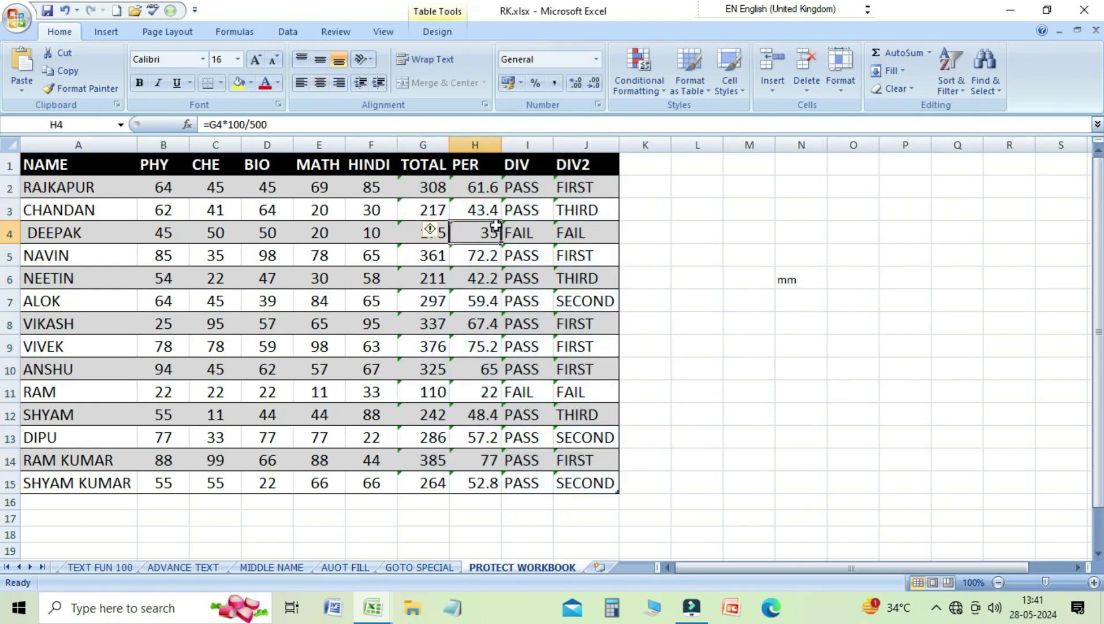
left_click(558, 225)
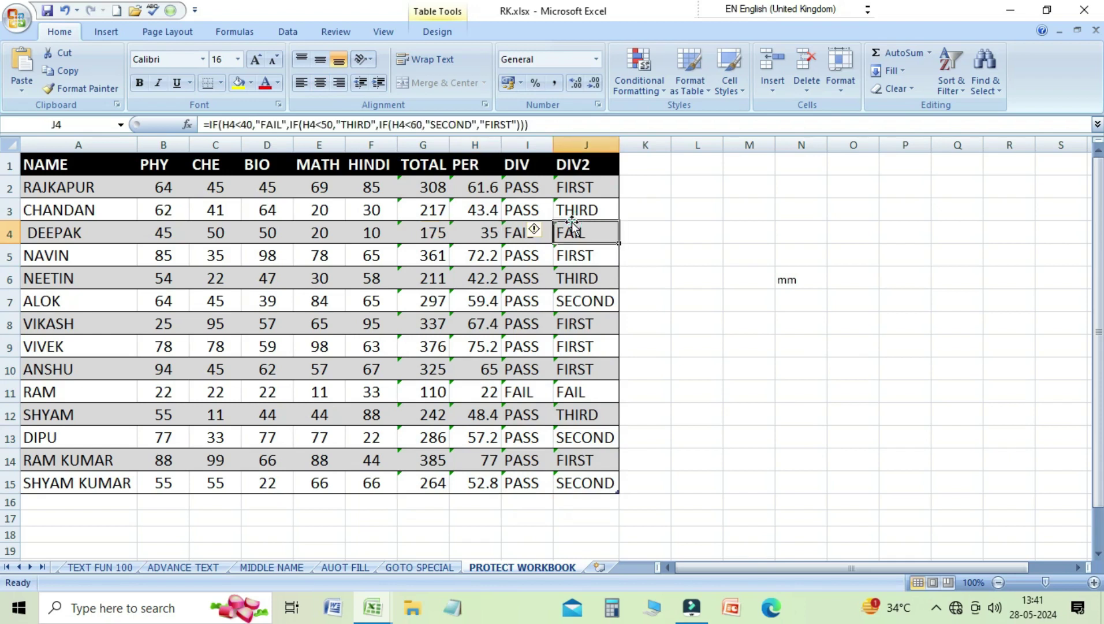
left_click(566, 192)
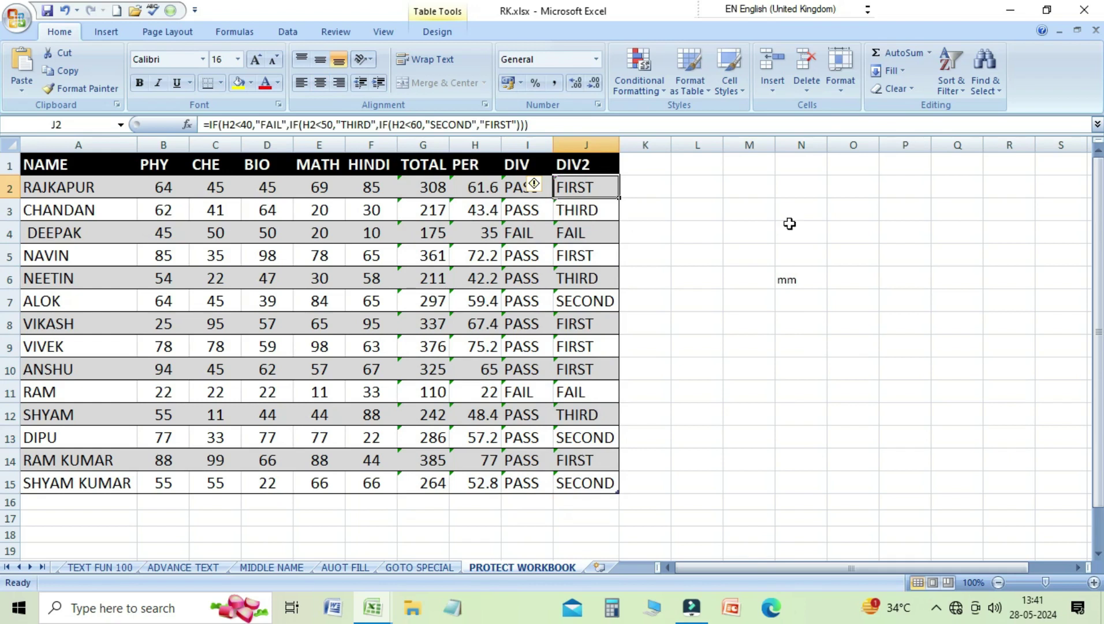
left_click(840, 94)
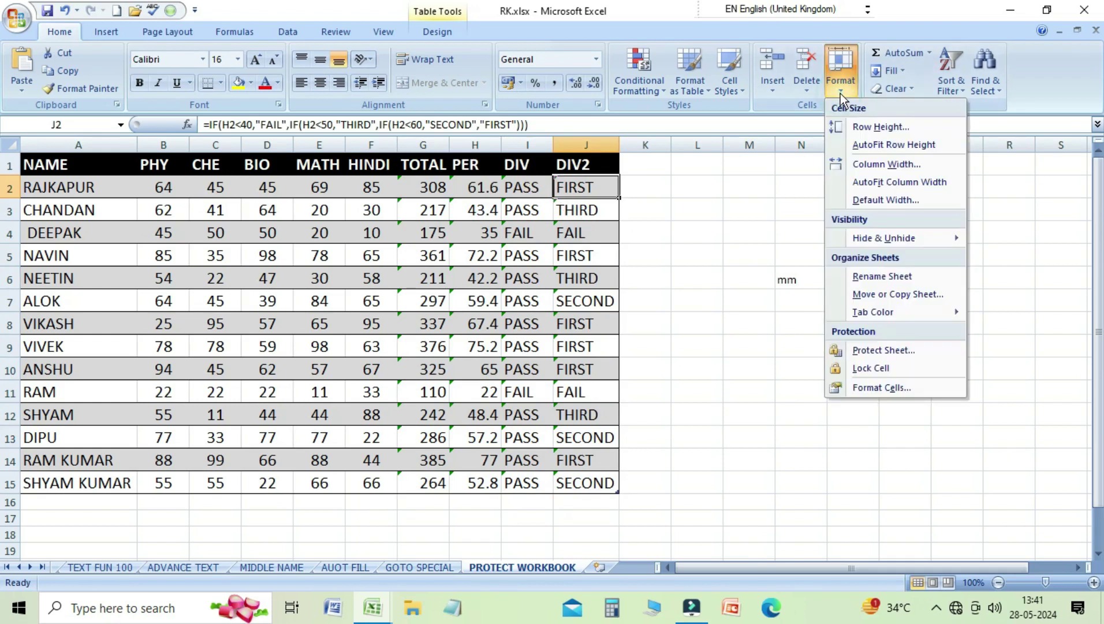
left_click(863, 387)
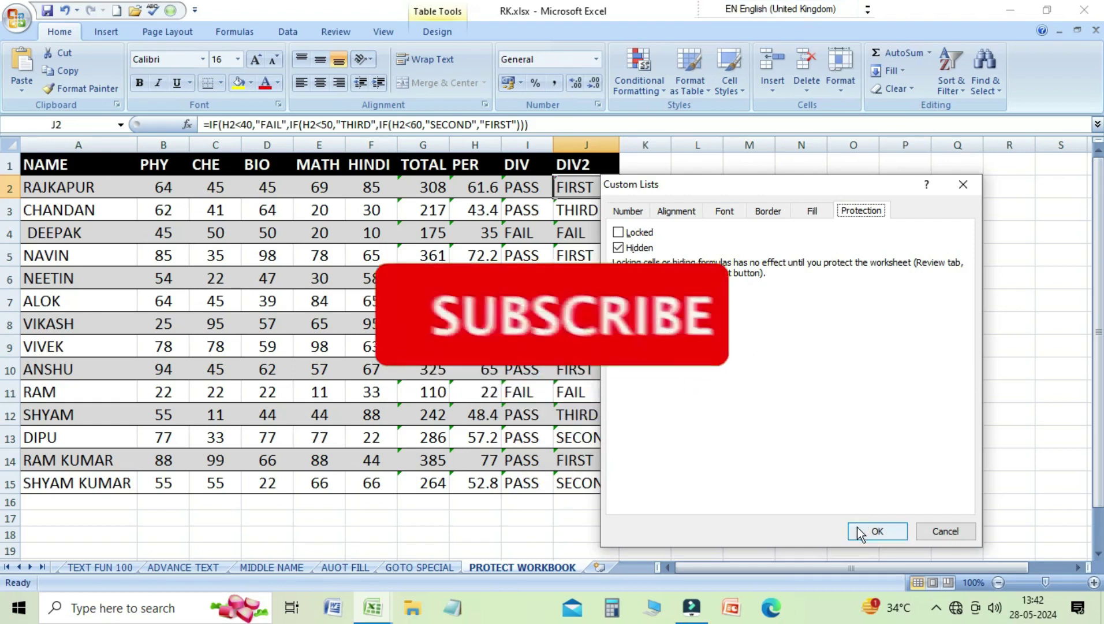
left_click(858, 530)
left_click(423, 301)
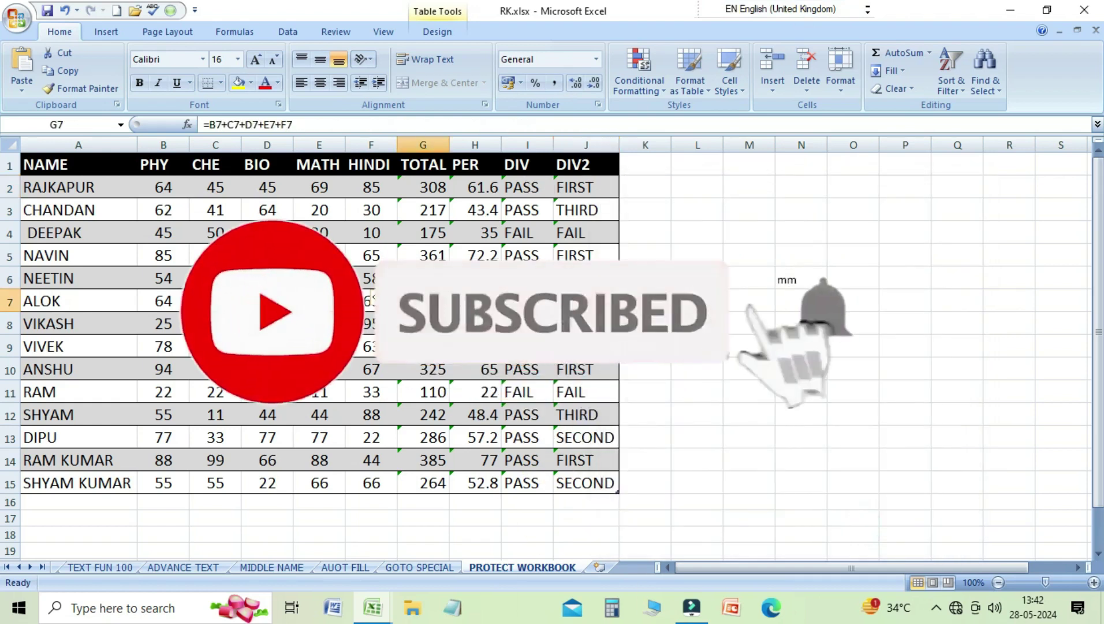